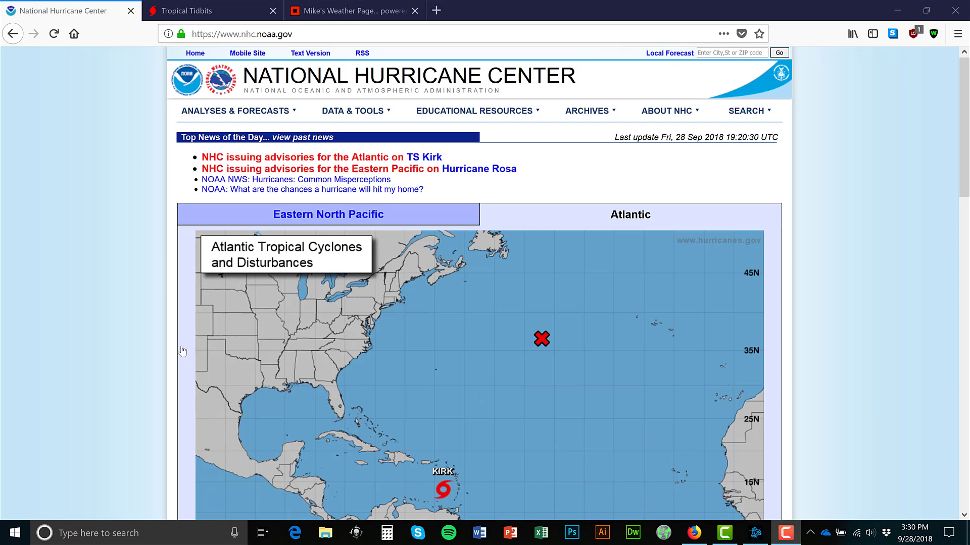
# Scroll the NHC home page past Tropical Storm Kirk to the Hurricane Rosa advisory box
pyautogui.scroll(-6, 104, 228)
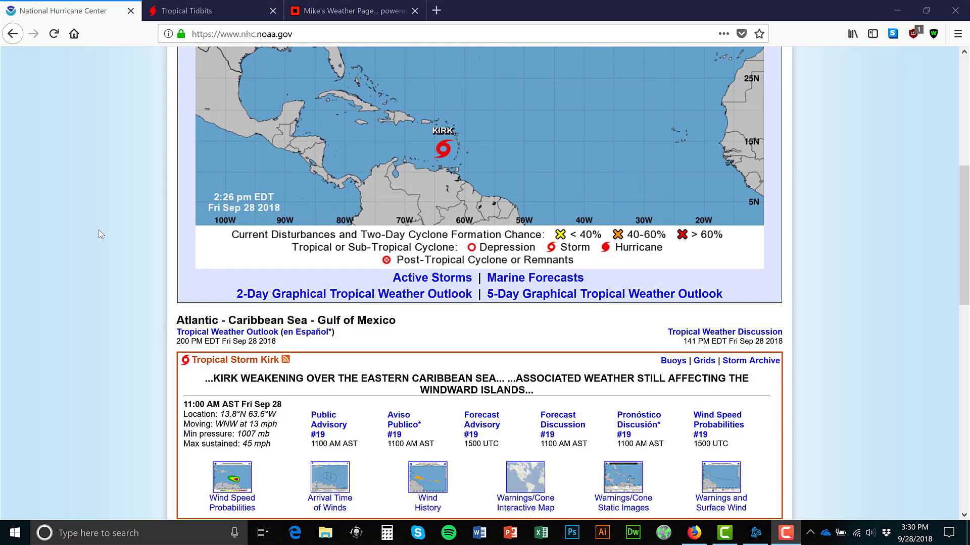
pyautogui.scroll(6, 99, 230)
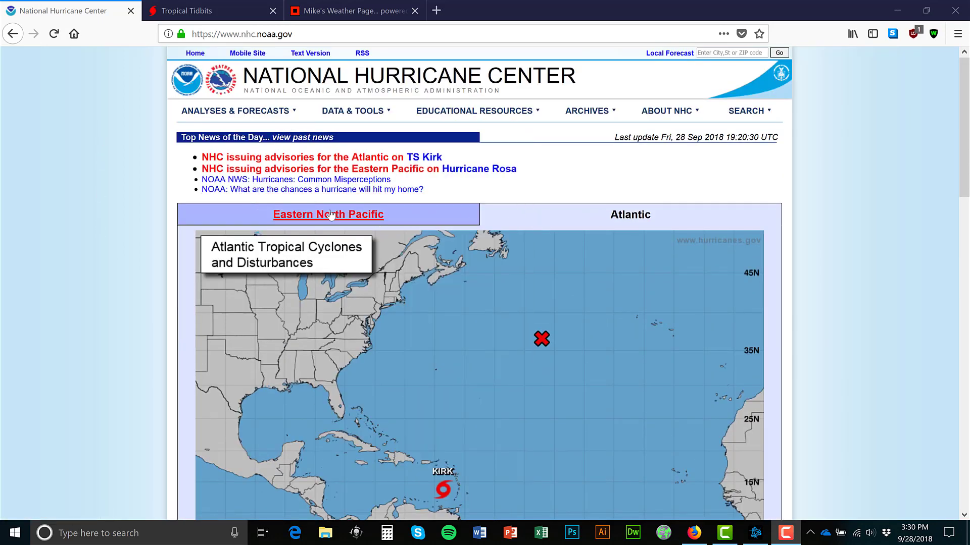
pyautogui.scroll(-4, 111, 210)
pyautogui.scroll(-5, 112, 215)
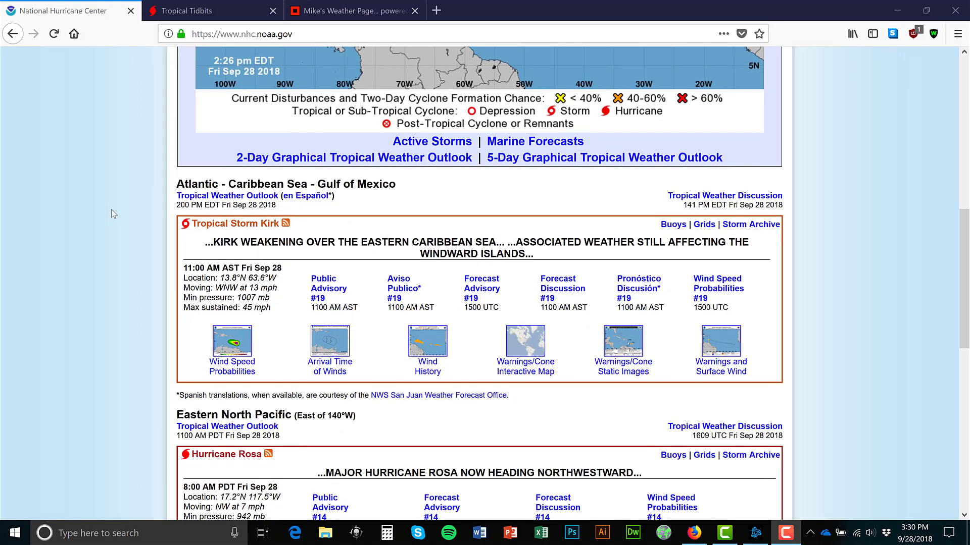
pyautogui.scroll(-4, 112, 210)
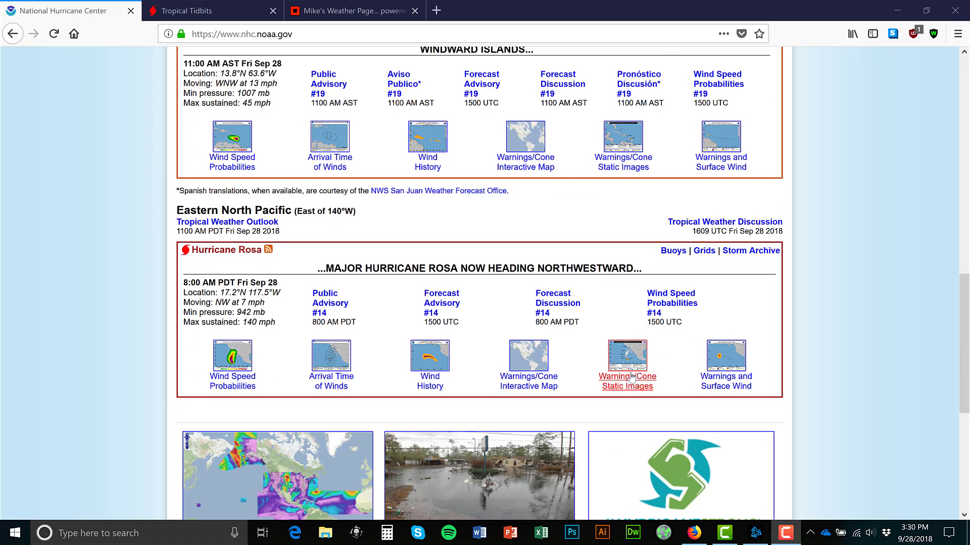
# Open Rosa's Warnings/Cone static image and set Forecast Track Line to On
pyautogui.click(626, 381)
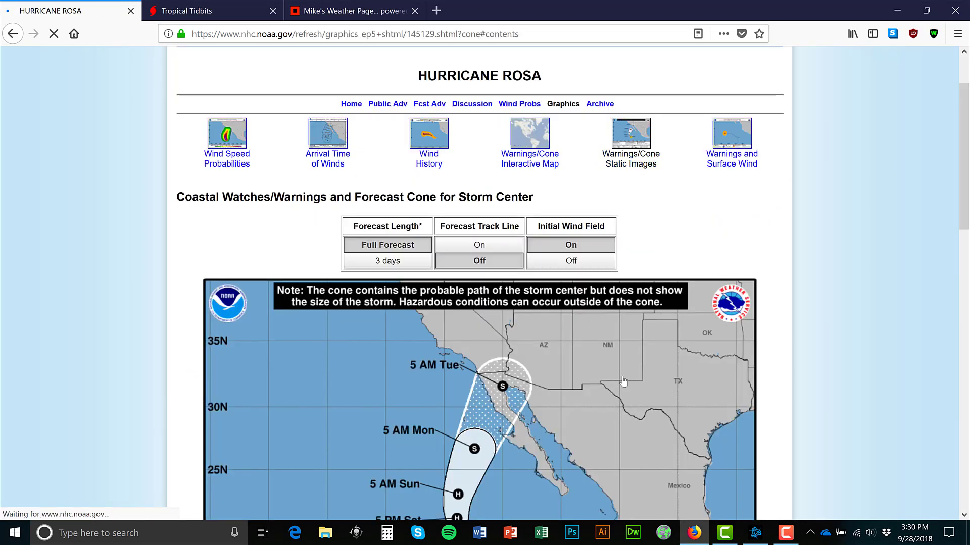
pyautogui.scroll(-3, 102, 185)
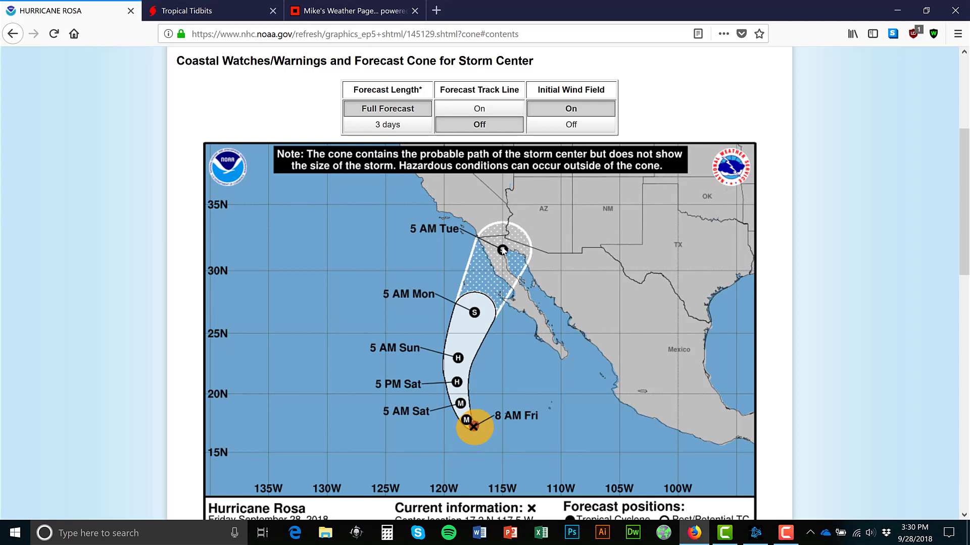
pyautogui.click(481, 107)
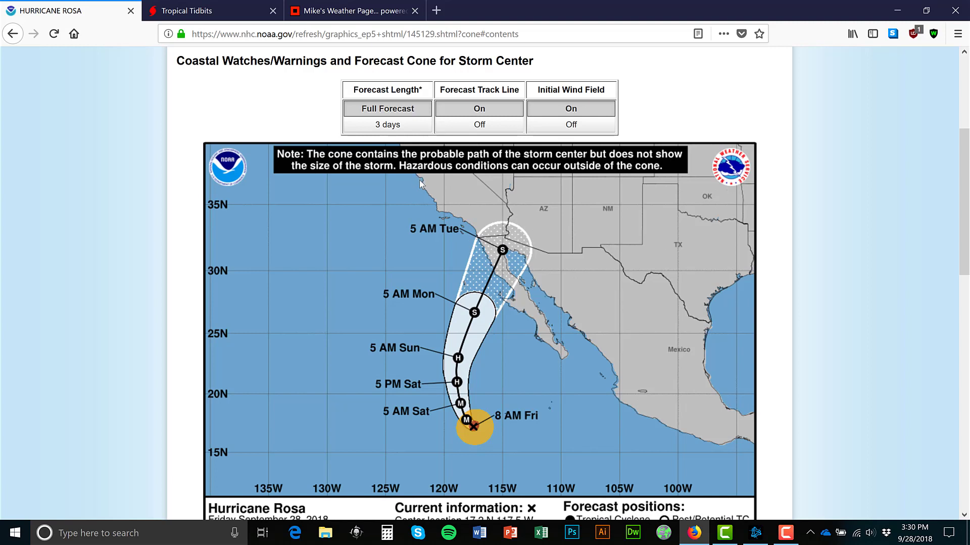
pyautogui.scroll(-2, 435, 301)
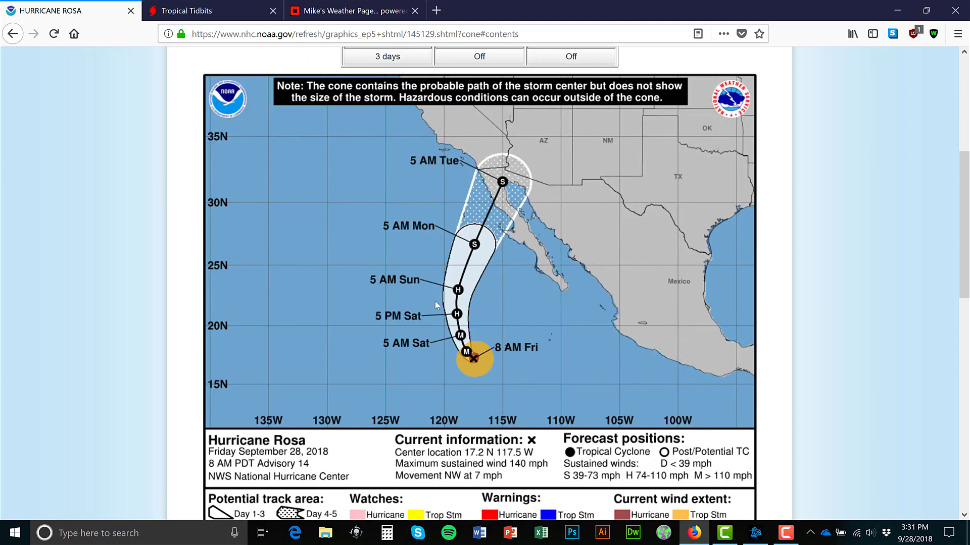
pyautogui.scroll(5, 434, 301)
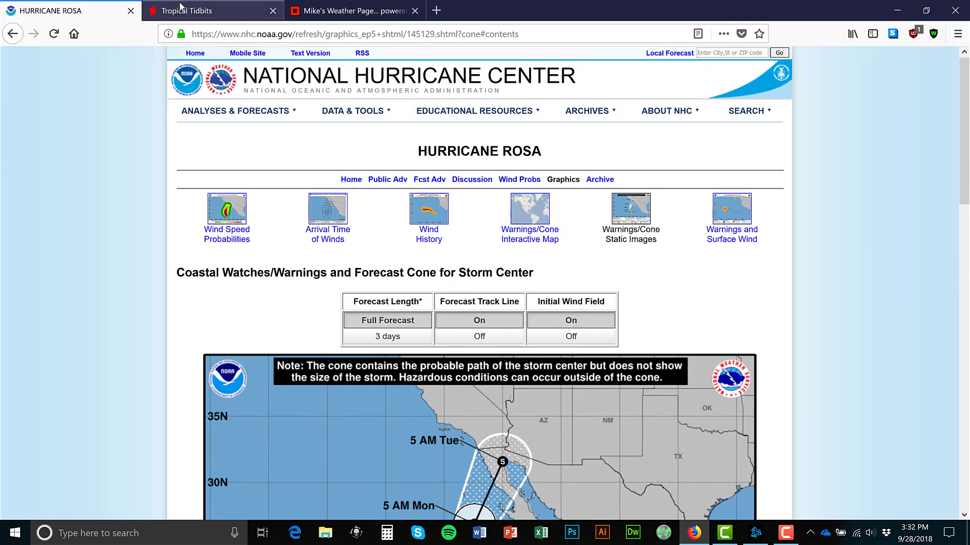
# Open Tropical Tidbits' Current Storms page and scroll to Leslie's model forecast charts
pyautogui.click(180, 6)
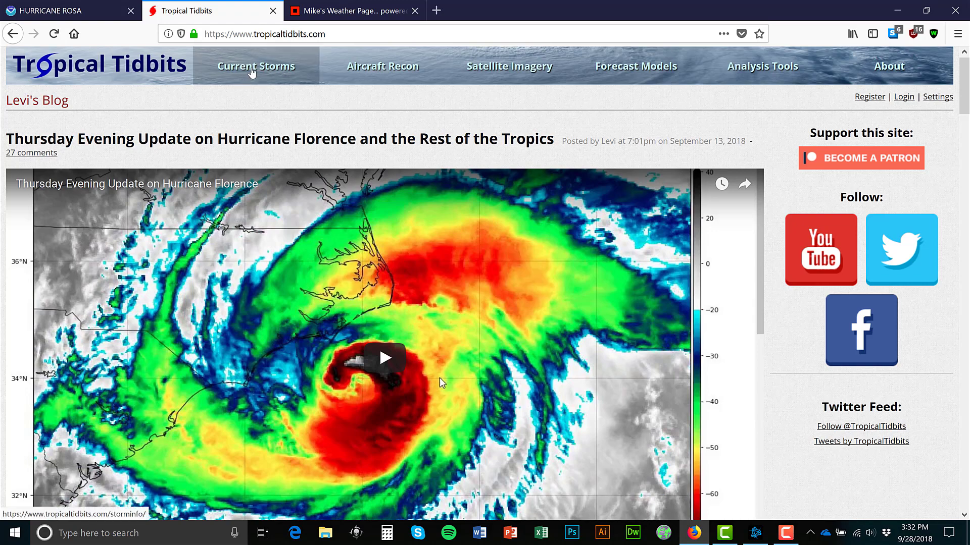
pyautogui.click(251, 72)
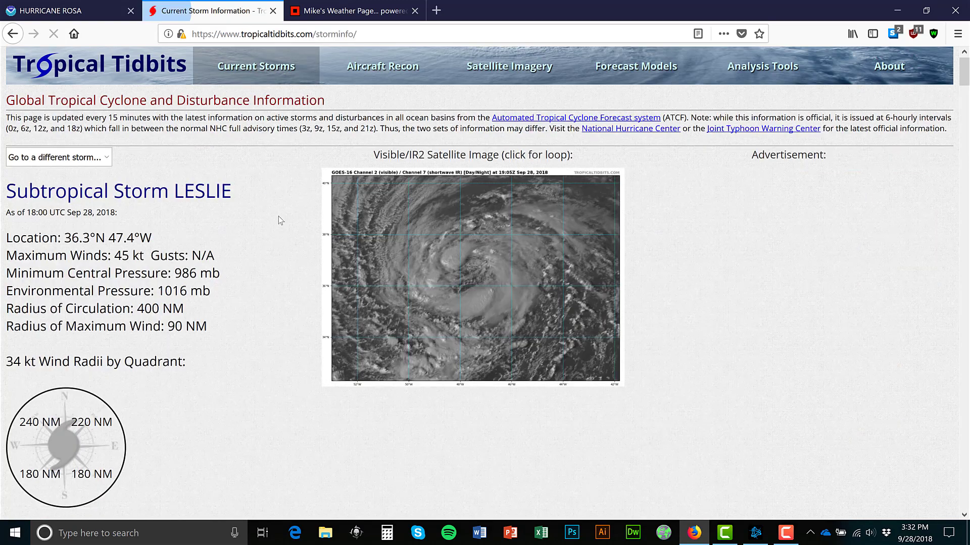
pyautogui.scroll(-3, 270, 193)
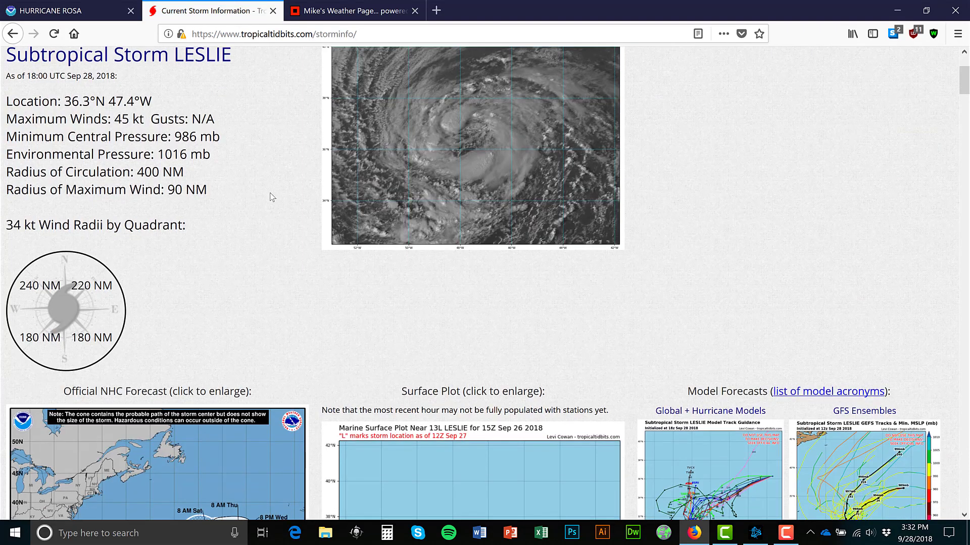
pyautogui.scroll(-5, 270, 193)
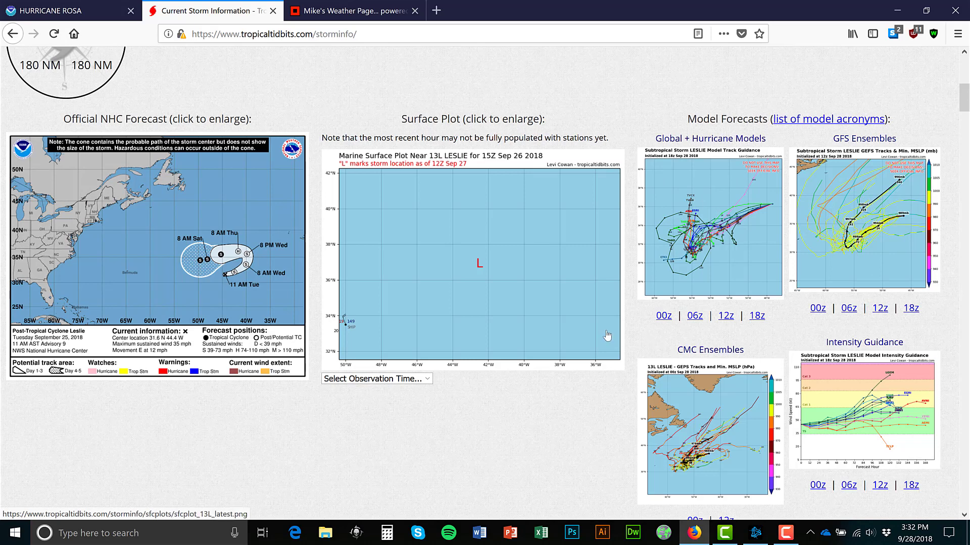
pyautogui.scroll(-3, 607, 336)
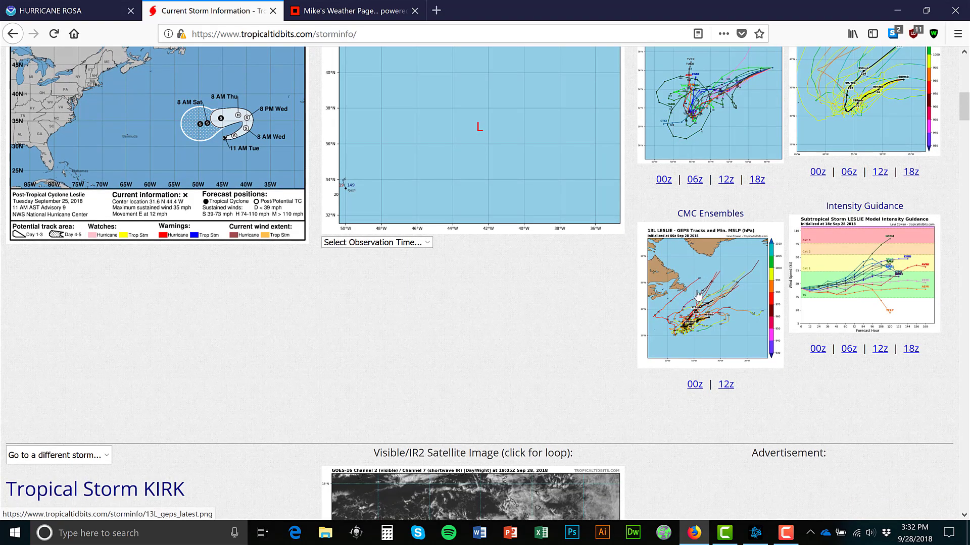
pyautogui.scroll(2, 578, 288)
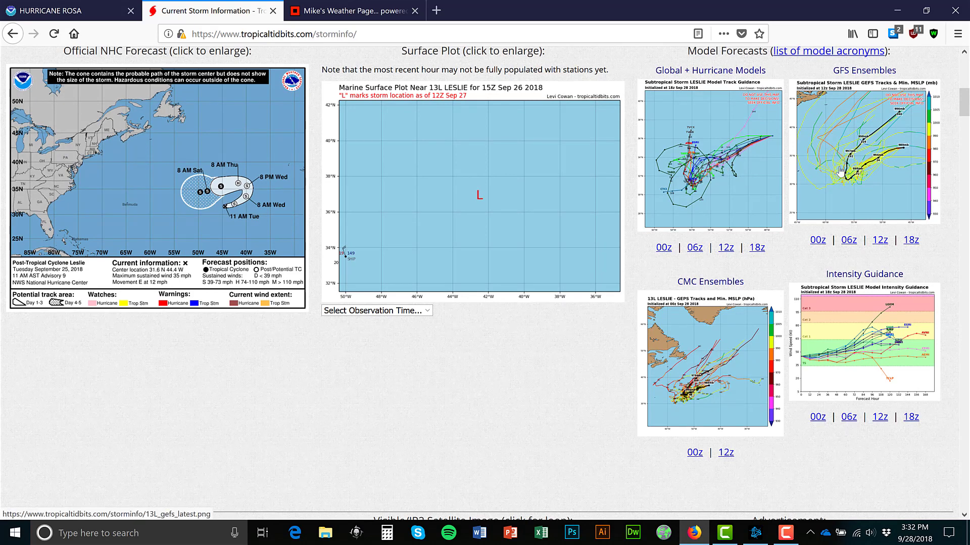
pyautogui.click(840, 339)
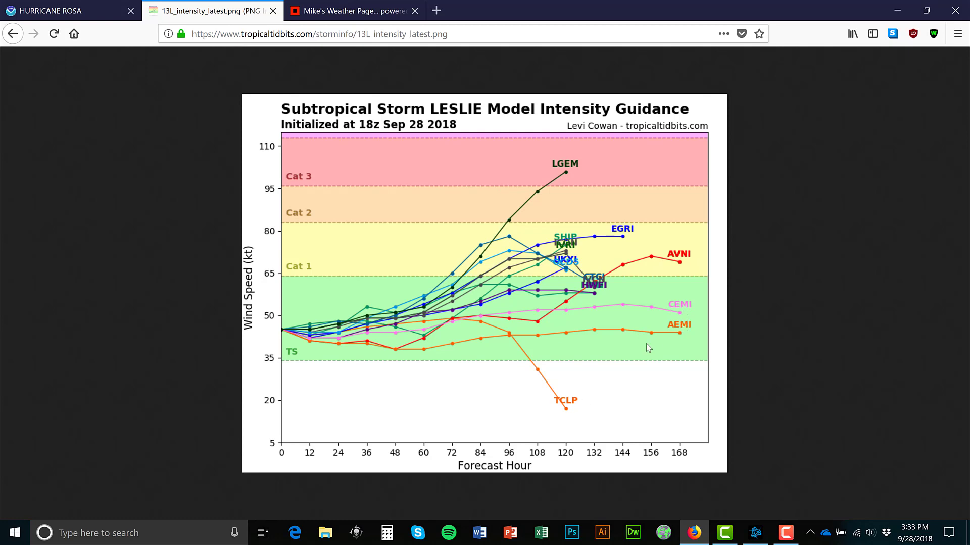
pyautogui.click(14, 34)
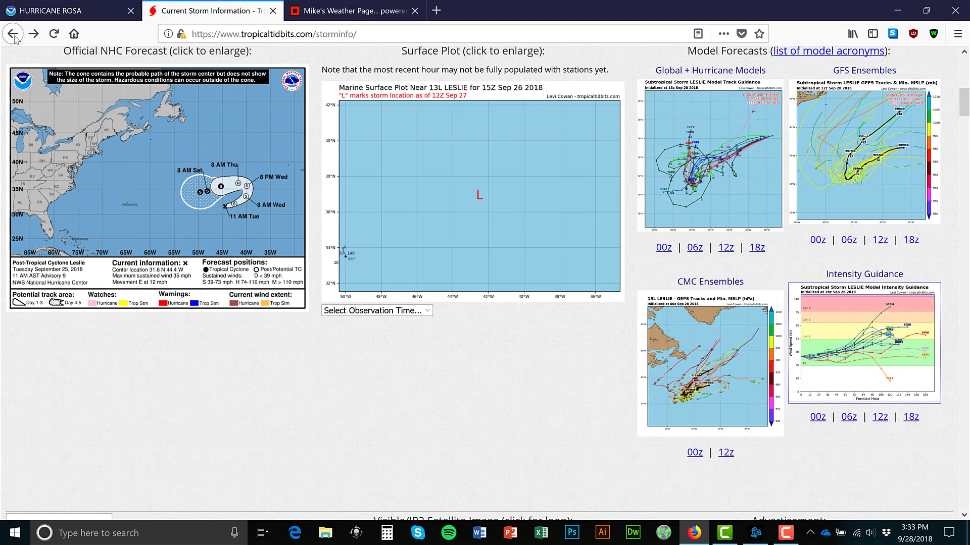
pyautogui.scroll(7, 311, 256)
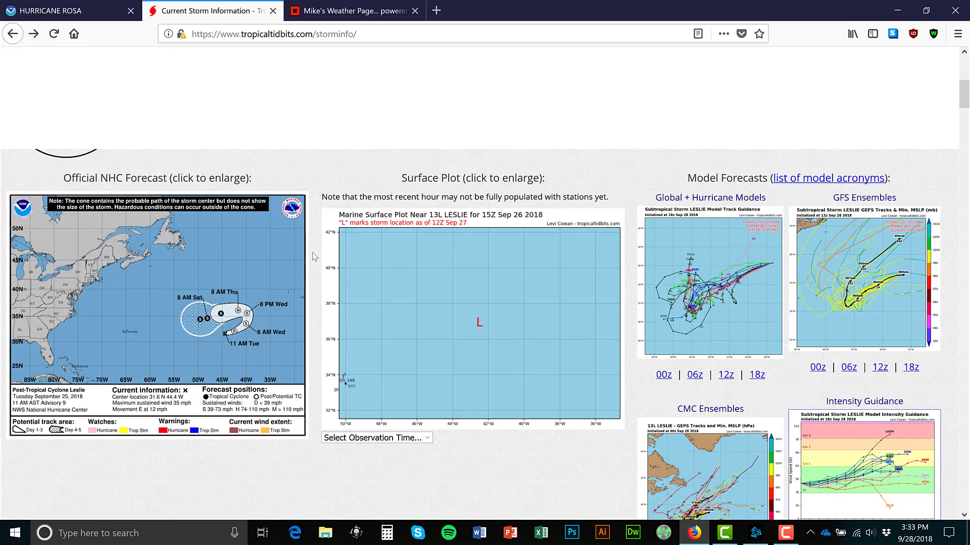
pyautogui.scroll(2, 311, 255)
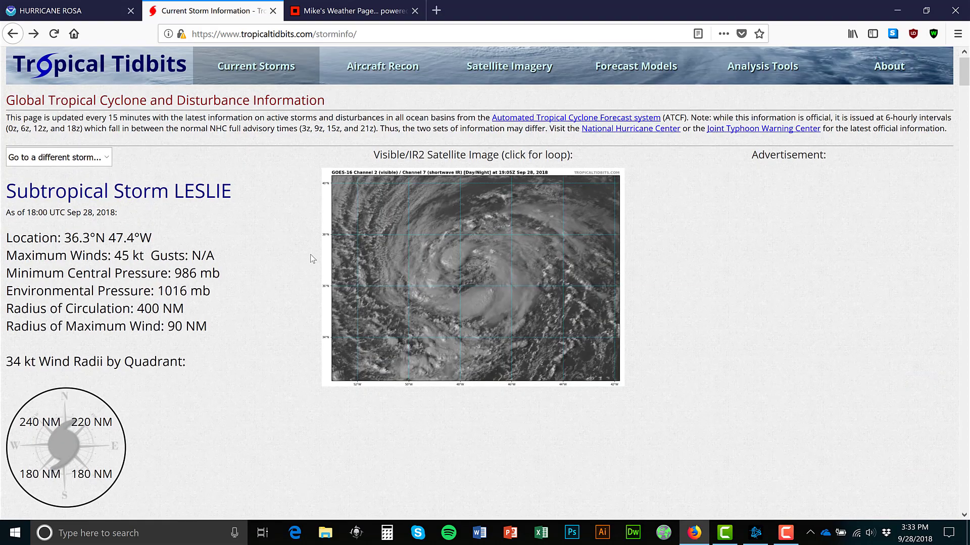
# Open Forecast Models to the GFS precipitation map and dismiss the welcome tour
pyautogui.click(611, 78)
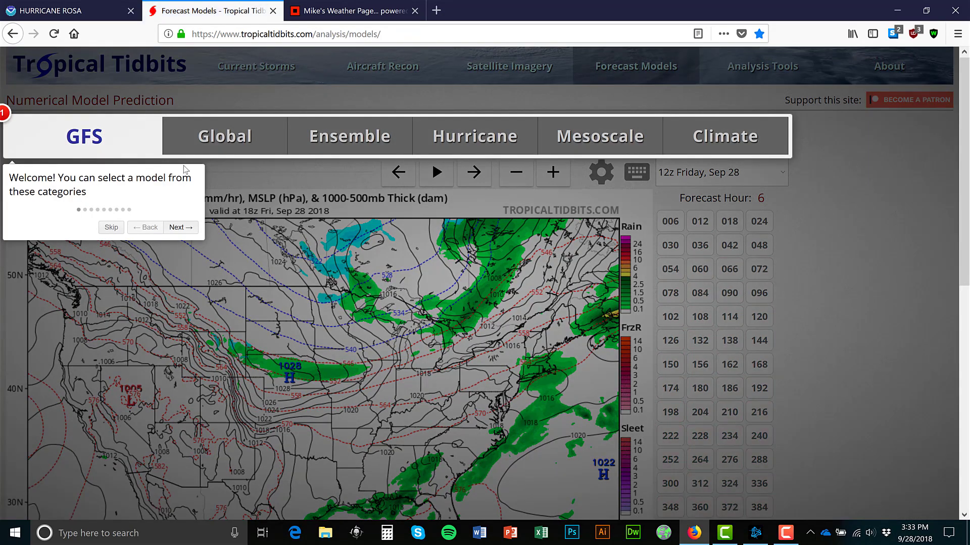
pyautogui.click(254, 178)
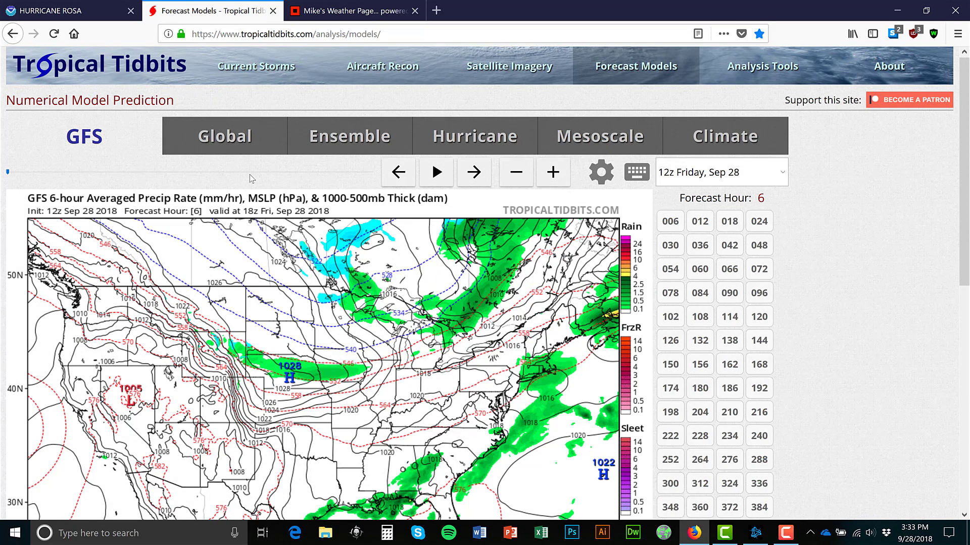
pyautogui.moveTo(213, 152)
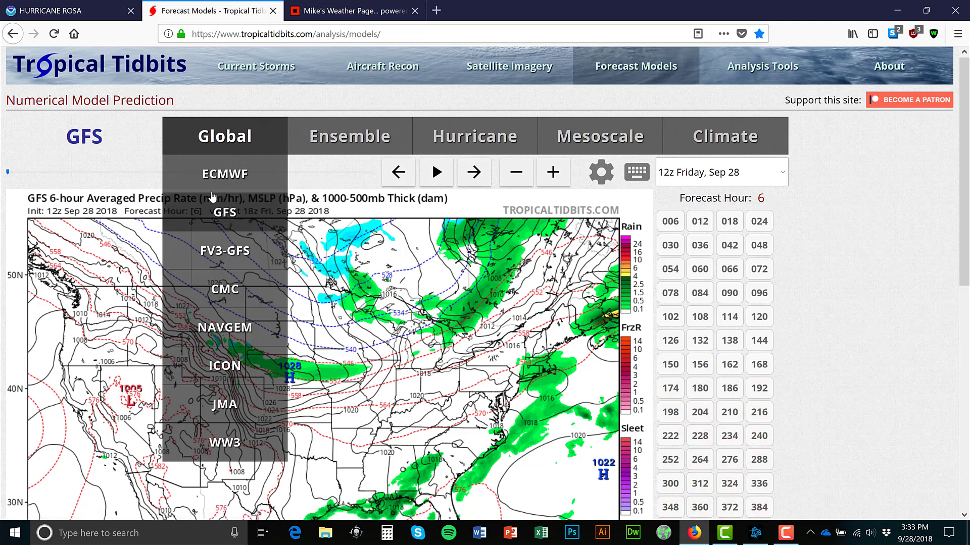
# Reset the GFS map slider to hour 6, then step forward to hour 30
pyautogui.click(358, 172)
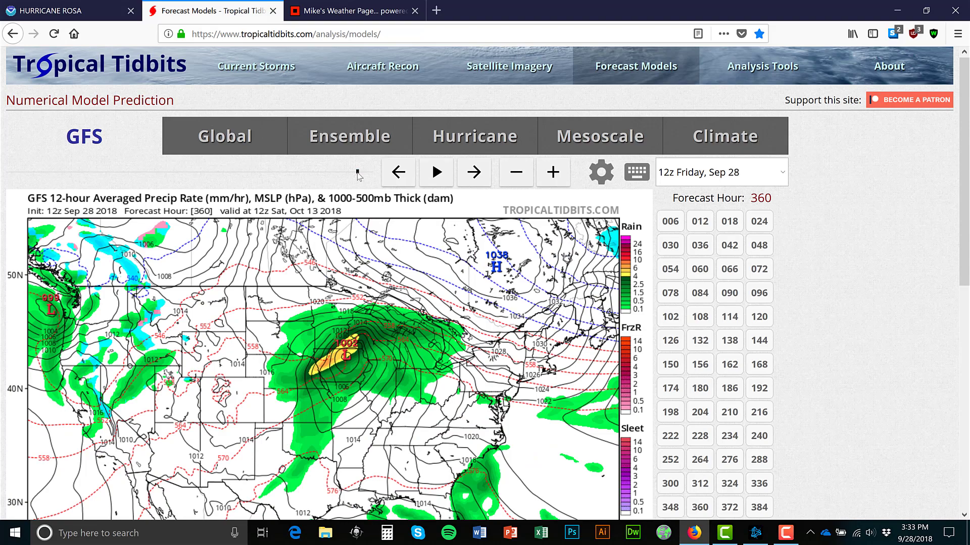
pyautogui.moveTo(358, 172); pyautogui.dragTo(3, 175)
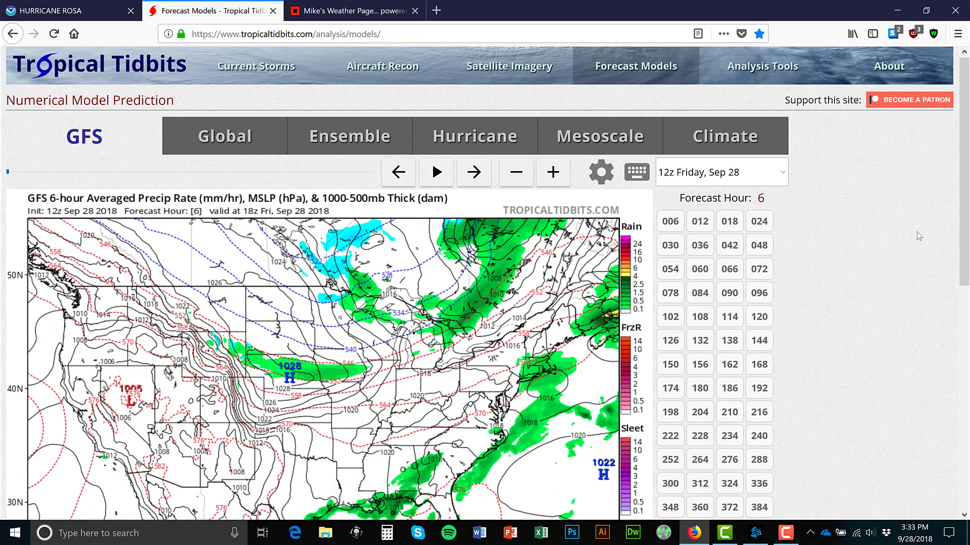
pyautogui.scroll(-1, 857, 210)
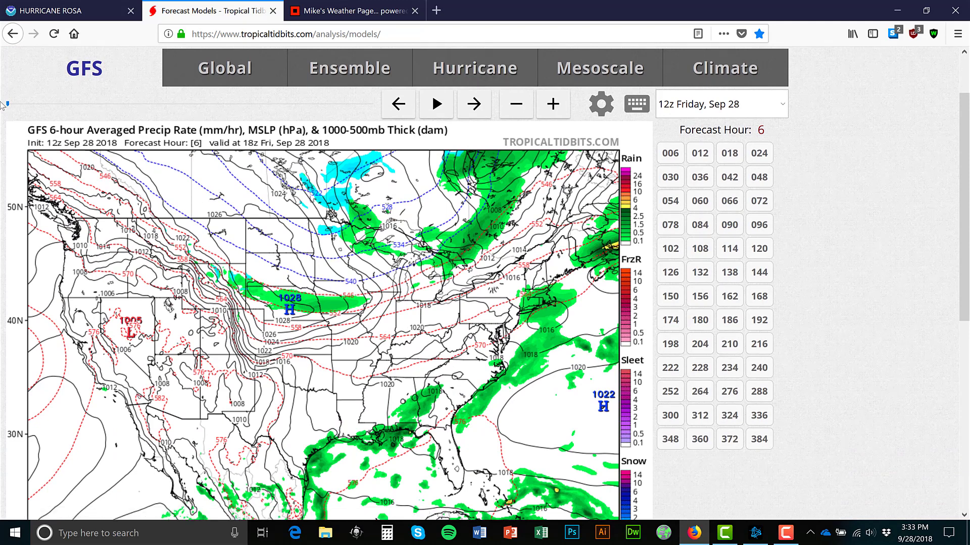
pyautogui.click(474, 105)
pyautogui.click(473, 105)
pyautogui.click(474, 105)
pyautogui.click(474, 106)
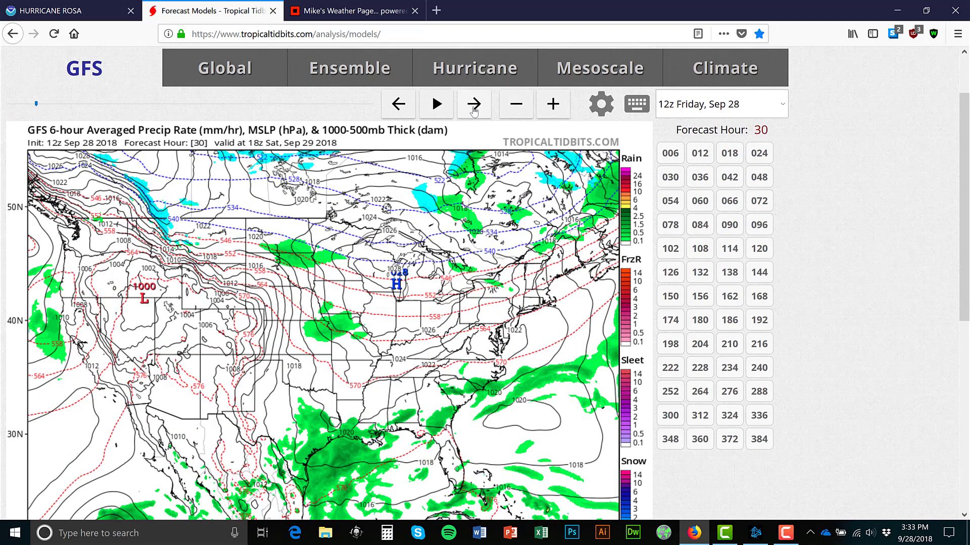
# Check the earlier model-run list, then advance the GFS map through hour 90 to 120
pyautogui.click(723, 105)
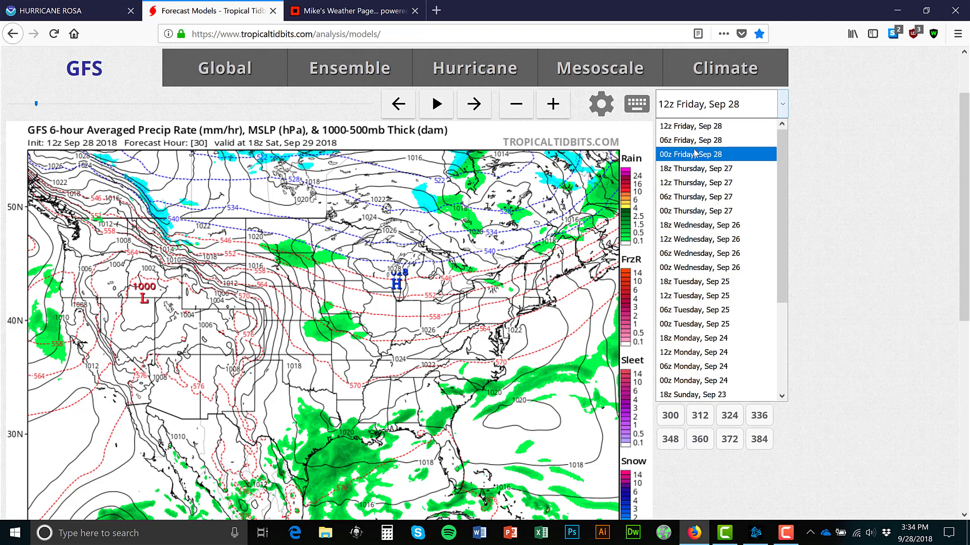
pyautogui.click(472, 106)
pyautogui.click(472, 106)
pyautogui.click(472, 106)
pyautogui.click(471, 108)
pyautogui.click(471, 107)
pyautogui.click(471, 107)
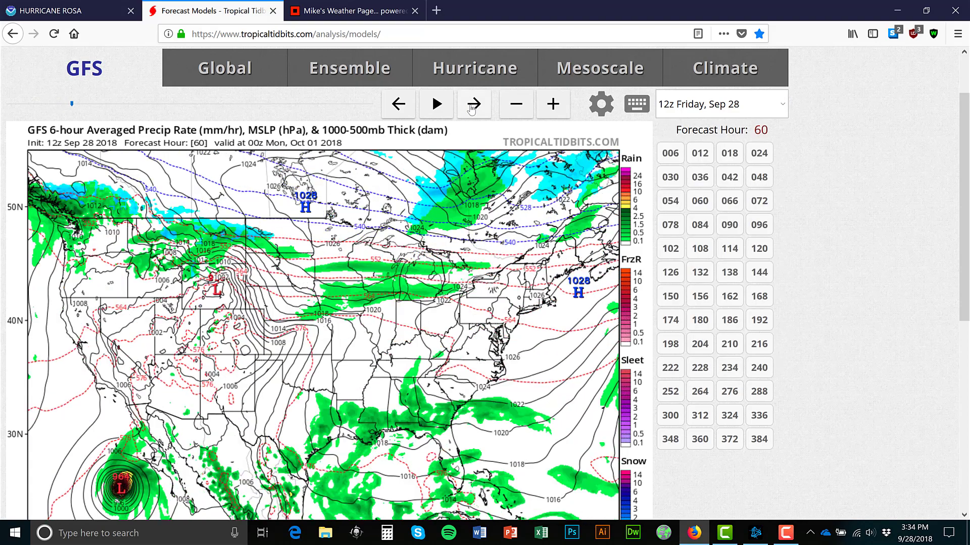
pyautogui.click(472, 107)
pyautogui.click(472, 107)
pyautogui.click(472, 107)
pyautogui.click(472, 107)
pyautogui.click(472, 107)
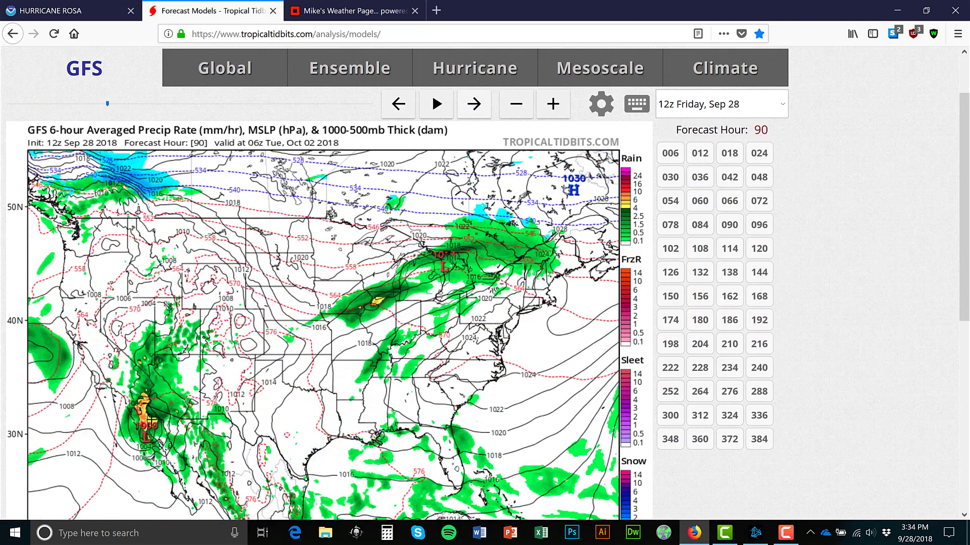
pyautogui.click(471, 104)
pyautogui.click(472, 105)
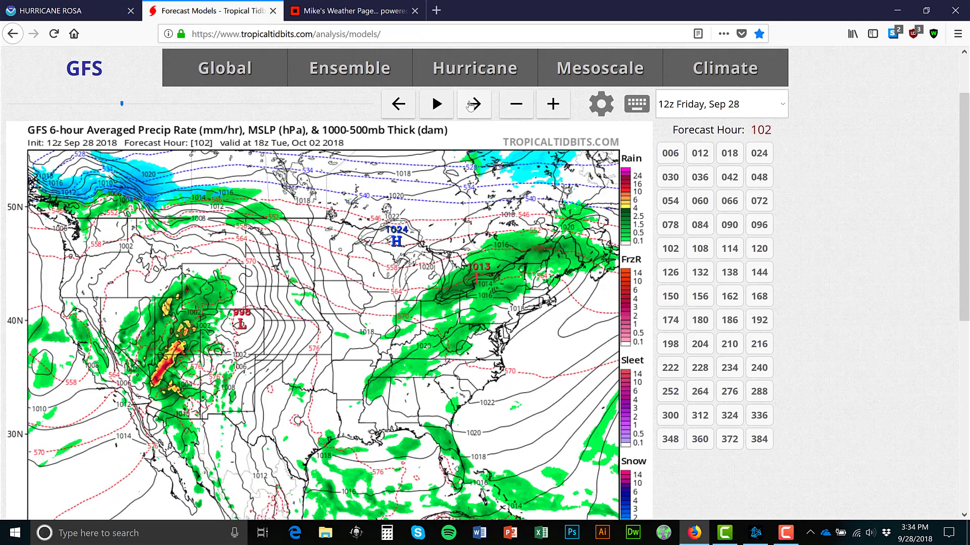
pyautogui.click(472, 105)
pyautogui.click(471, 104)
pyautogui.click(472, 105)
# Switch to ECMWF maps, advance to hour 240, then step back through 216 and 192
pyautogui.moveTo(241, 83)
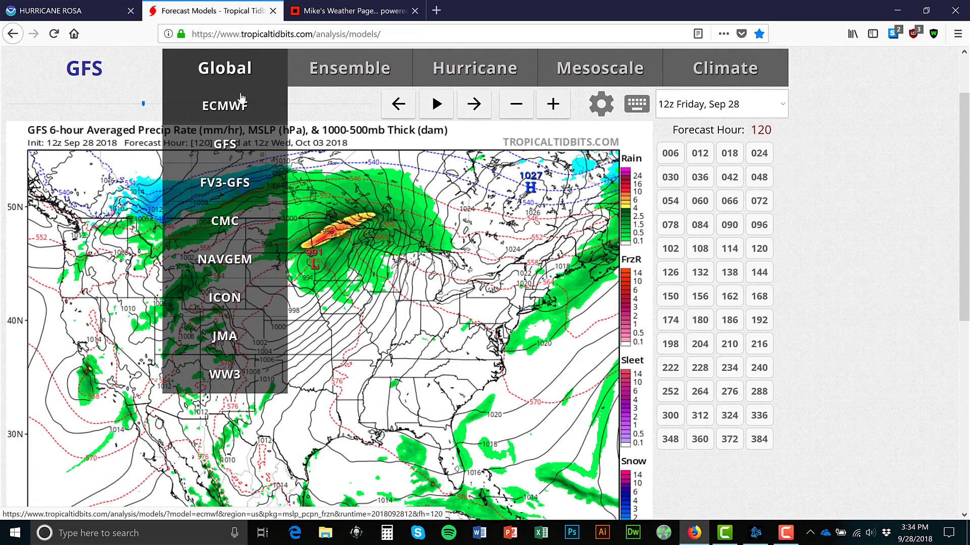
pyautogui.click(233, 101)
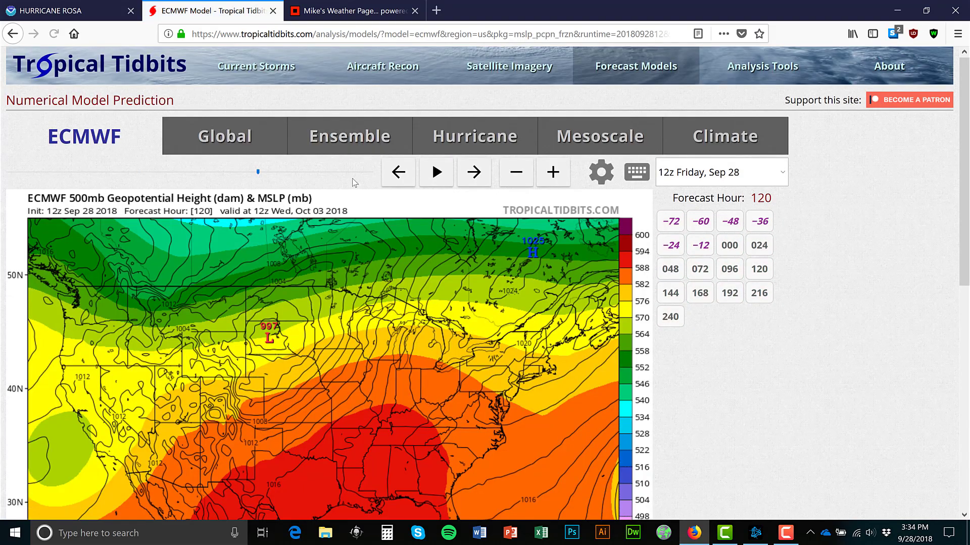
pyautogui.scroll(-3, 381, 185)
pyautogui.click(480, 109)
pyautogui.click(473, 104)
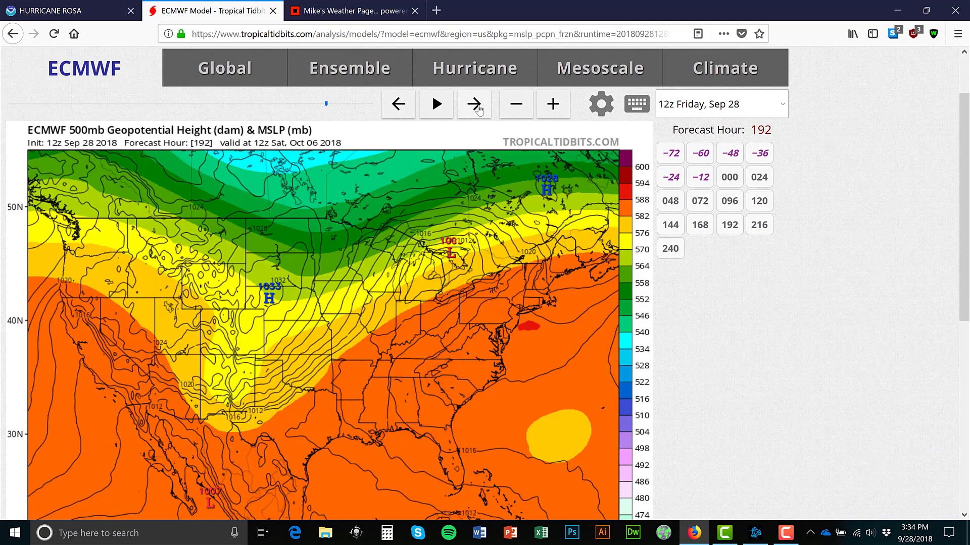
pyautogui.click(474, 105)
pyautogui.click(474, 105)
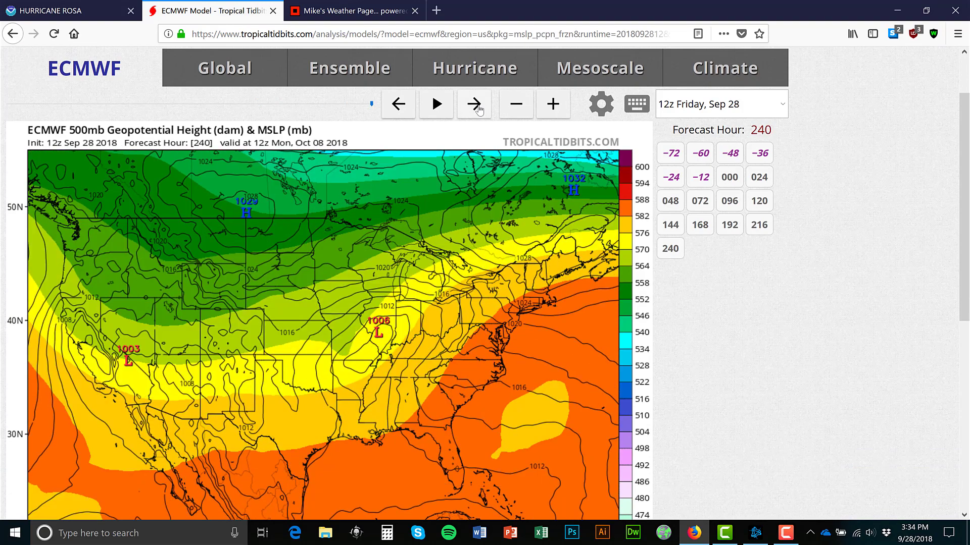
pyautogui.click(391, 105)
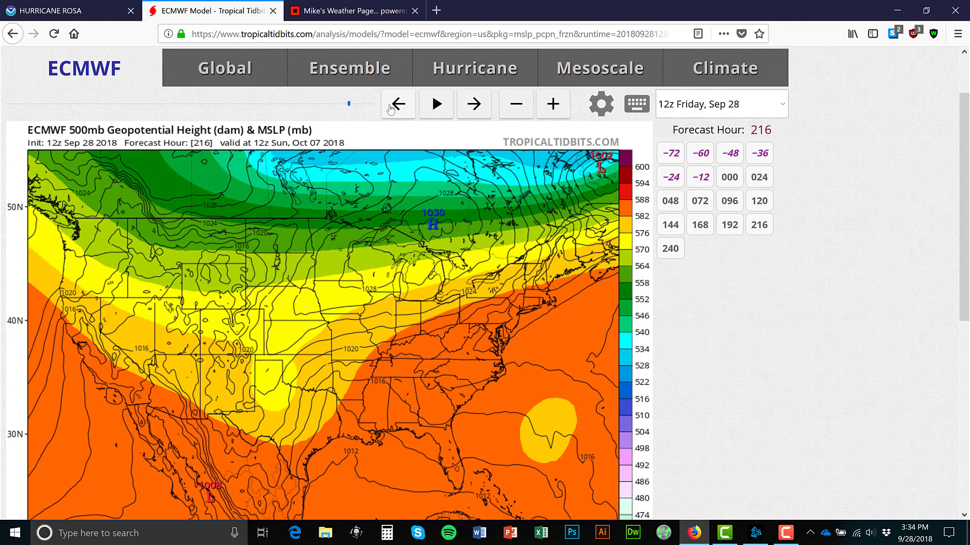
pyautogui.click(390, 107)
pyautogui.click(391, 106)
pyautogui.click(391, 106)
# Step the ECMWF map back to hour 48, then switch to the FV3-GFS model maps
pyautogui.click(393, 106)
pyautogui.click(393, 106)
pyautogui.click(393, 105)
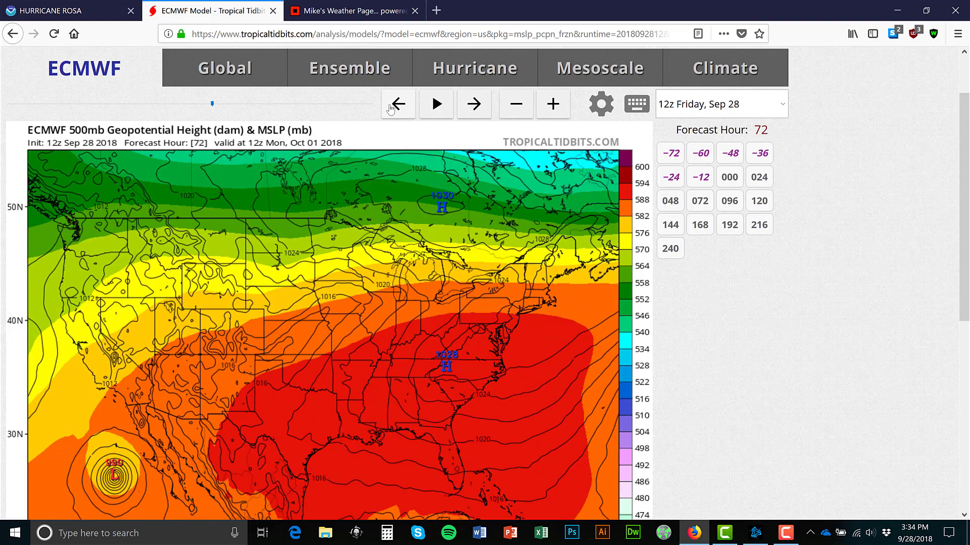
pyautogui.click(392, 105)
pyautogui.moveTo(231, 71)
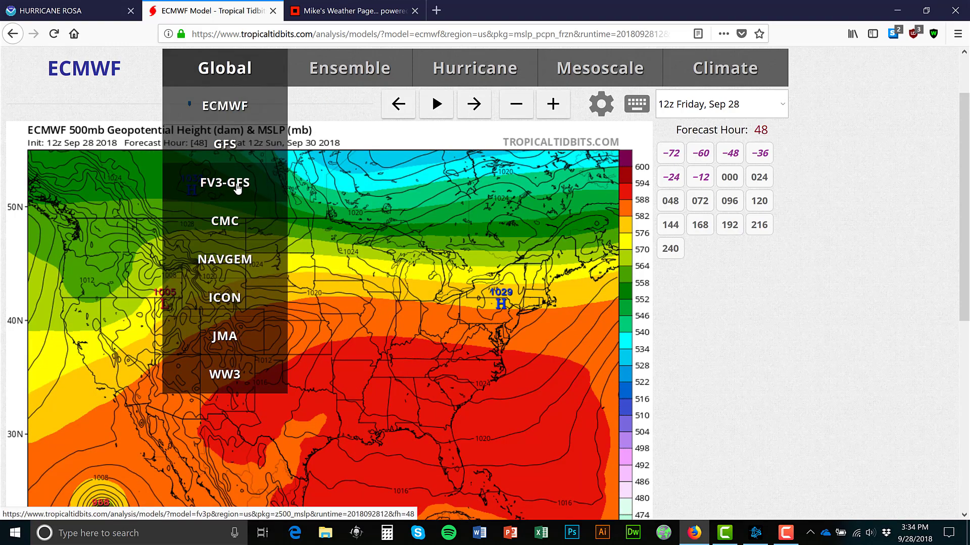
pyautogui.click(237, 186)
pyautogui.scroll(-2, 541, 102)
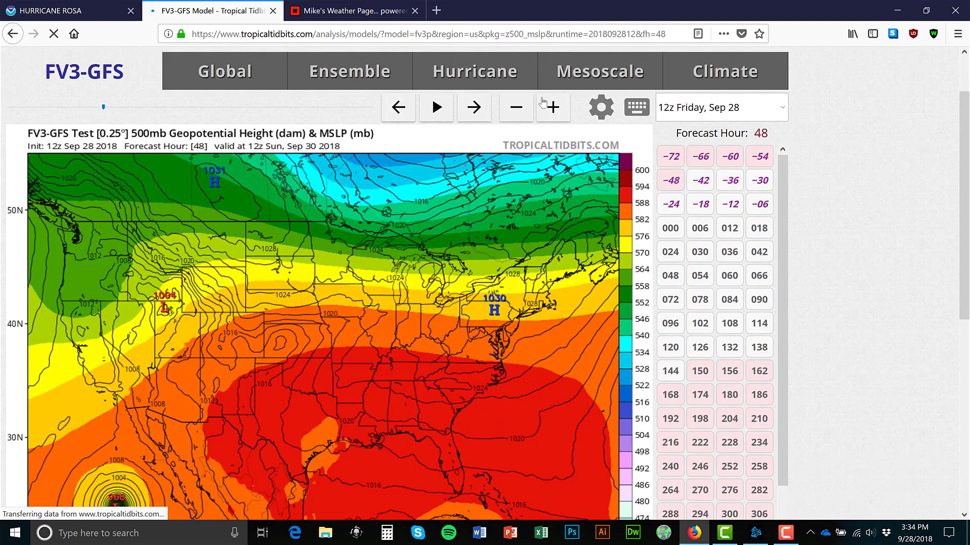
# Advance the FV3-GFS map through hours 72 and 120 to about hour 162
pyautogui.click(474, 105)
pyautogui.click(475, 105)
pyautogui.click(475, 105)
pyautogui.click(475, 105)
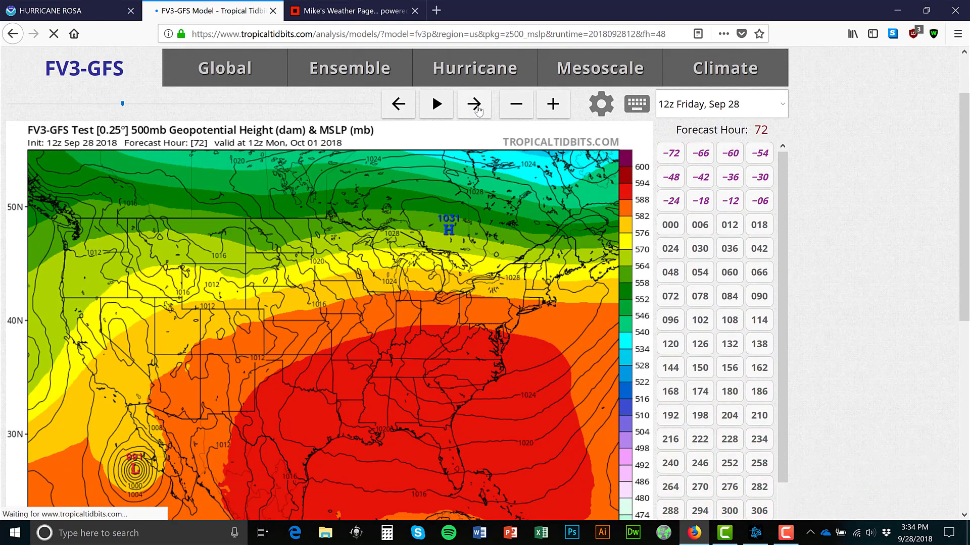
pyautogui.click(477, 108)
pyautogui.click(477, 109)
pyautogui.click(477, 109)
pyautogui.click(477, 109)
pyautogui.click(478, 108)
pyautogui.click(478, 108)
pyautogui.click(477, 109)
pyautogui.click(477, 109)
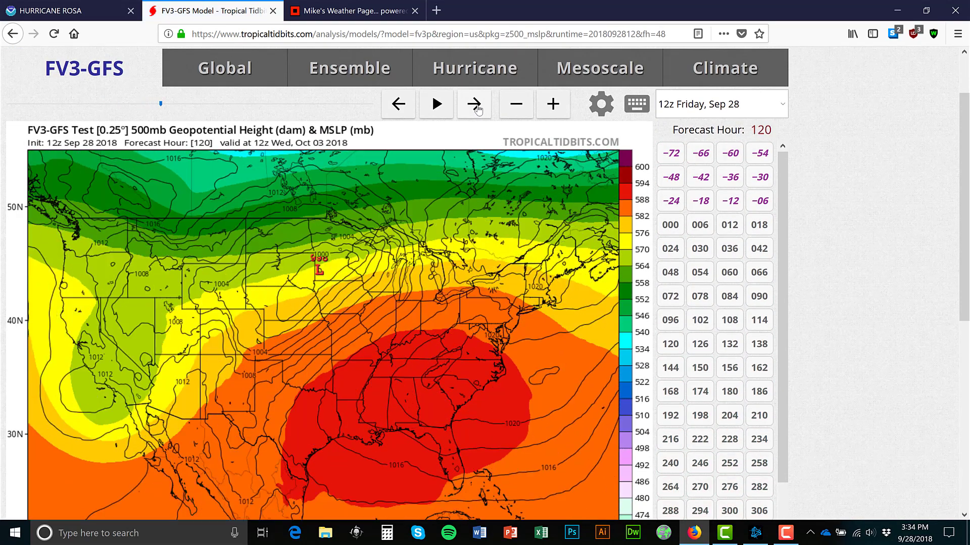
pyautogui.click(477, 109)
pyautogui.click(478, 108)
pyautogui.click(477, 108)
pyautogui.click(477, 109)
pyautogui.click(477, 109)
pyautogui.click(477, 109)
pyautogui.click(478, 109)
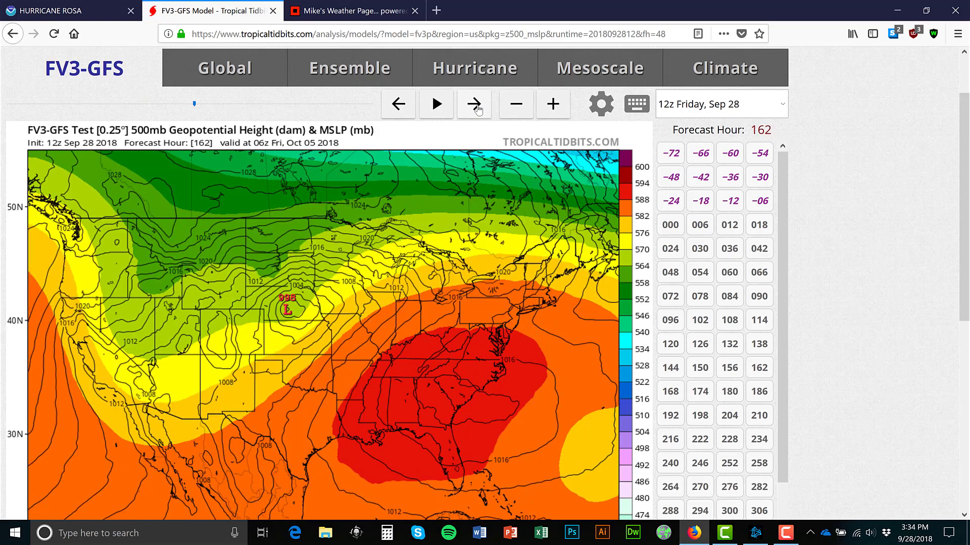
pyautogui.click(477, 109)
pyautogui.click(477, 109)
pyautogui.scroll(-3, 722, 273)
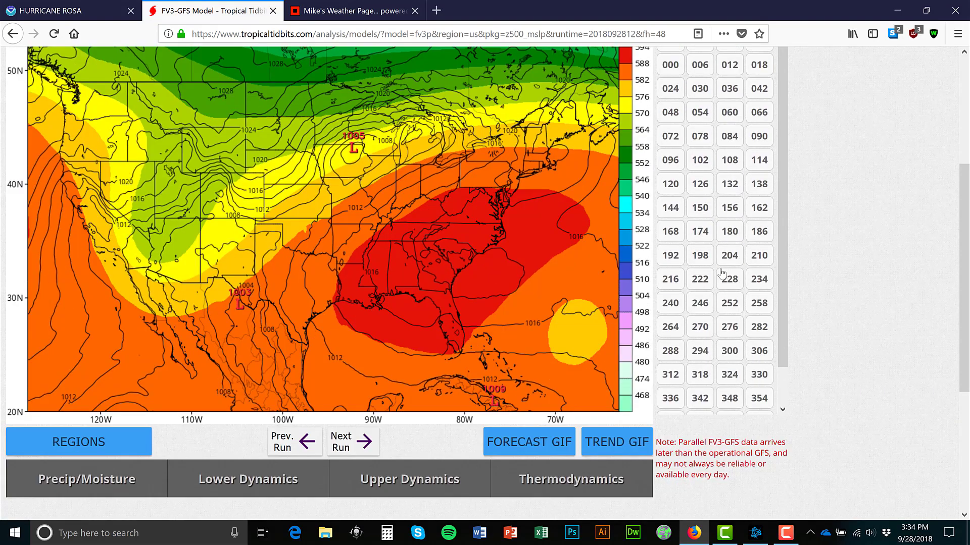
pyautogui.scroll(1, 899, 305)
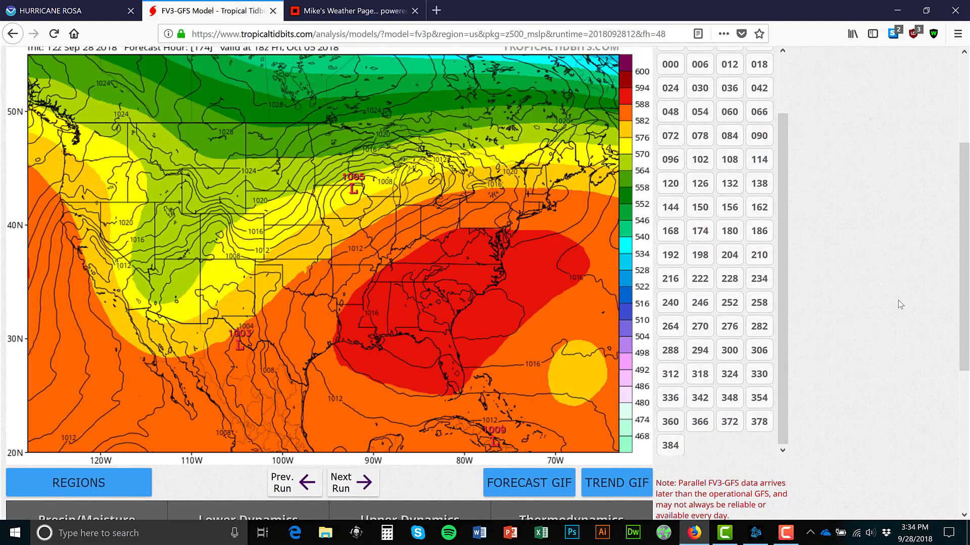
pyautogui.scroll(1, 900, 304)
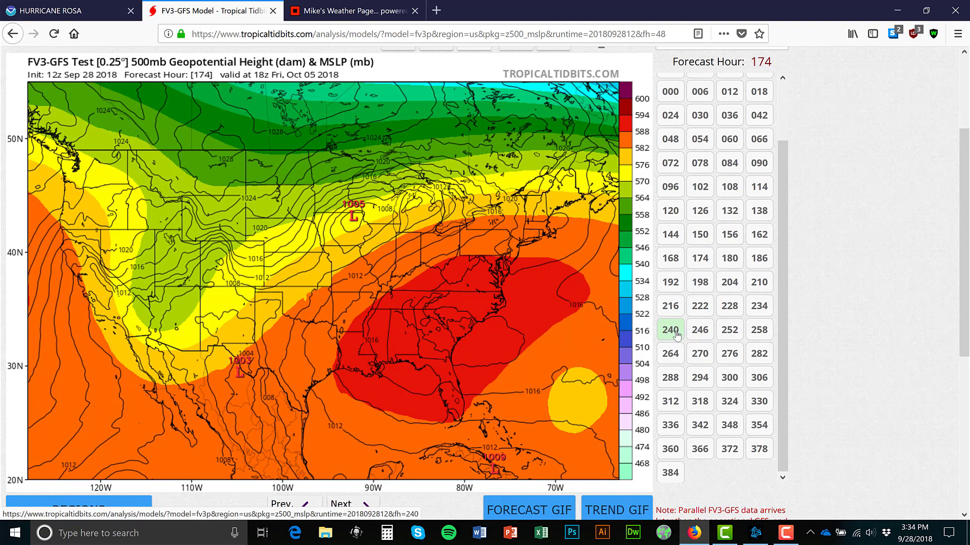
pyautogui.scroll(2, 946, 275)
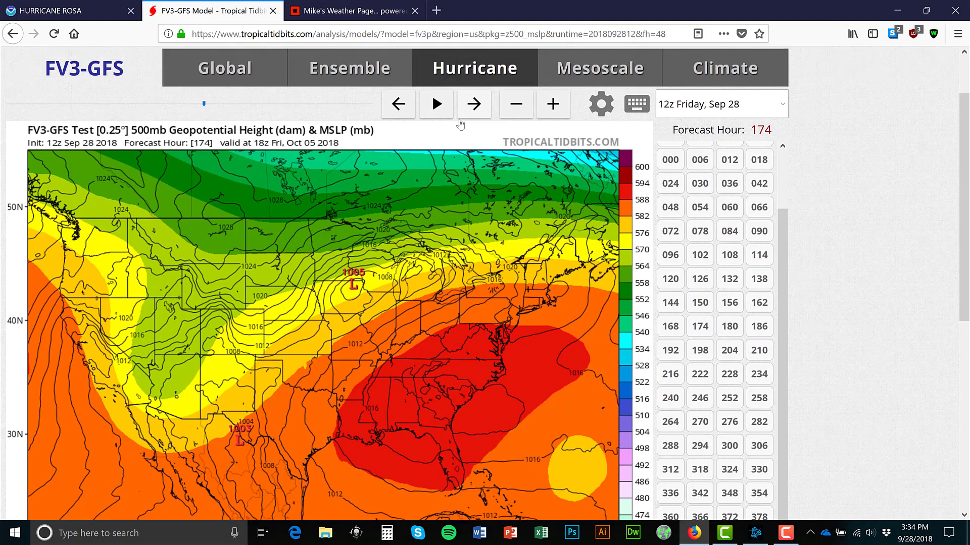
# Advance the FV3-GFS map through hour 240 to hour 282, then switch to Mike's Weather Page
pyautogui.click(470, 107)
pyautogui.click(469, 107)
pyautogui.click(470, 107)
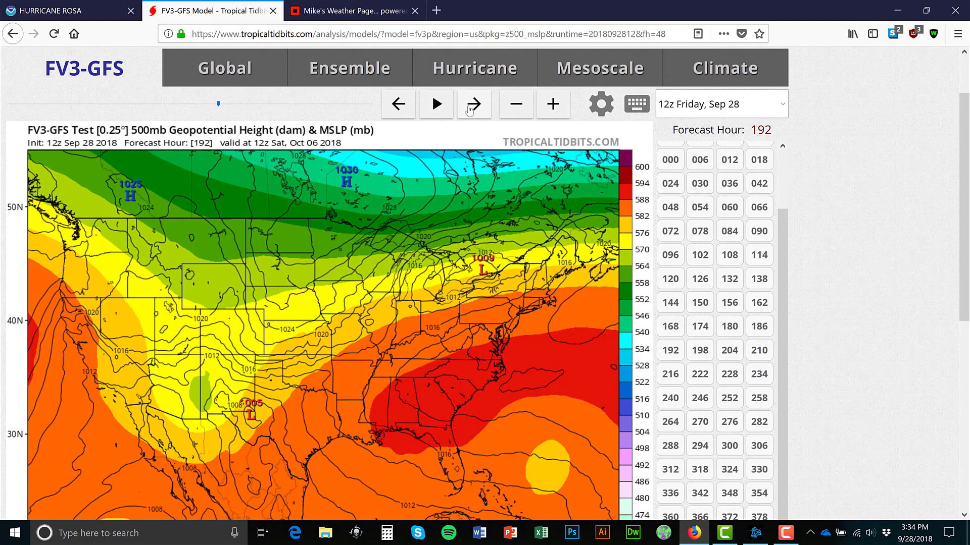
pyautogui.click(470, 107)
pyautogui.click(470, 107)
pyautogui.click(470, 107)
pyautogui.click(470, 107)
pyautogui.click(470, 108)
pyautogui.click(469, 107)
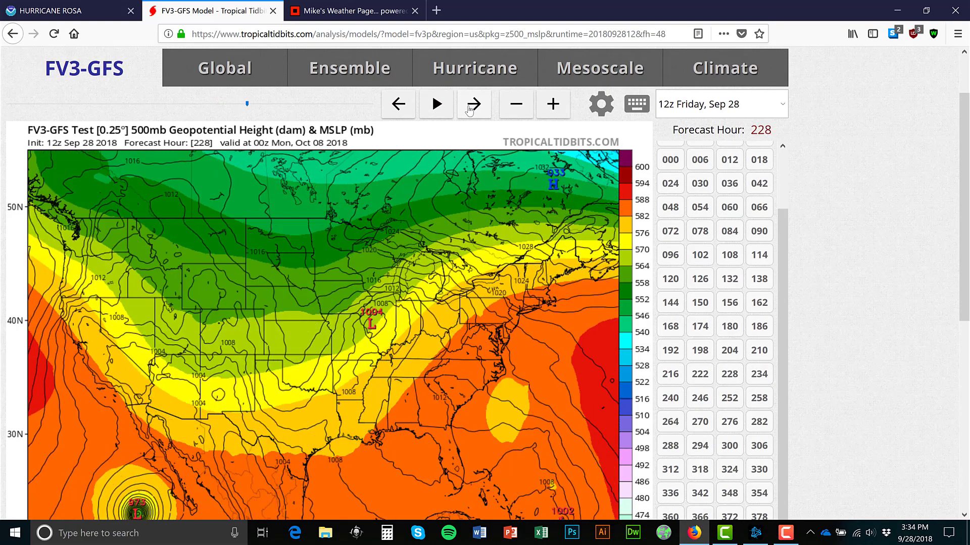
pyautogui.click(469, 108)
pyautogui.click(470, 107)
pyautogui.click(470, 107)
pyautogui.click(469, 107)
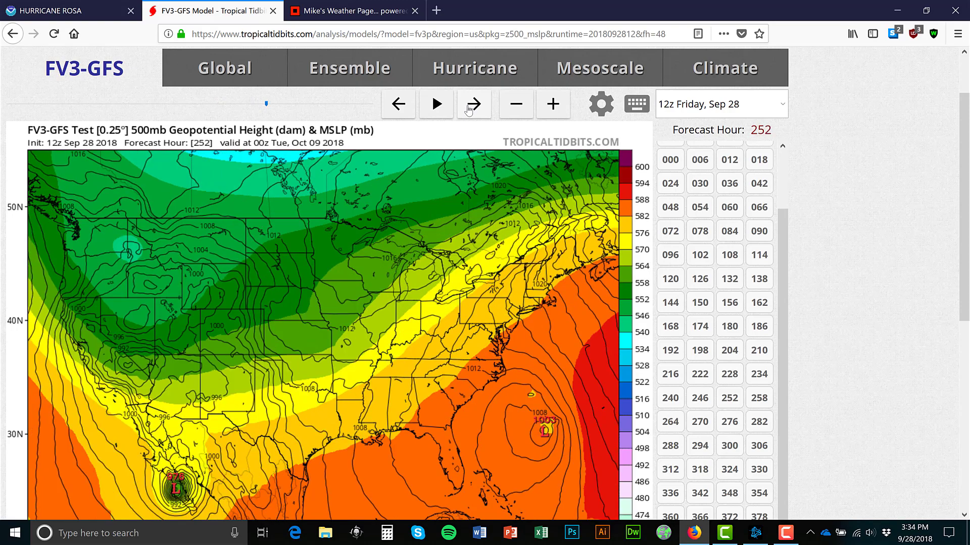
pyautogui.click(469, 107)
pyautogui.click(469, 107)
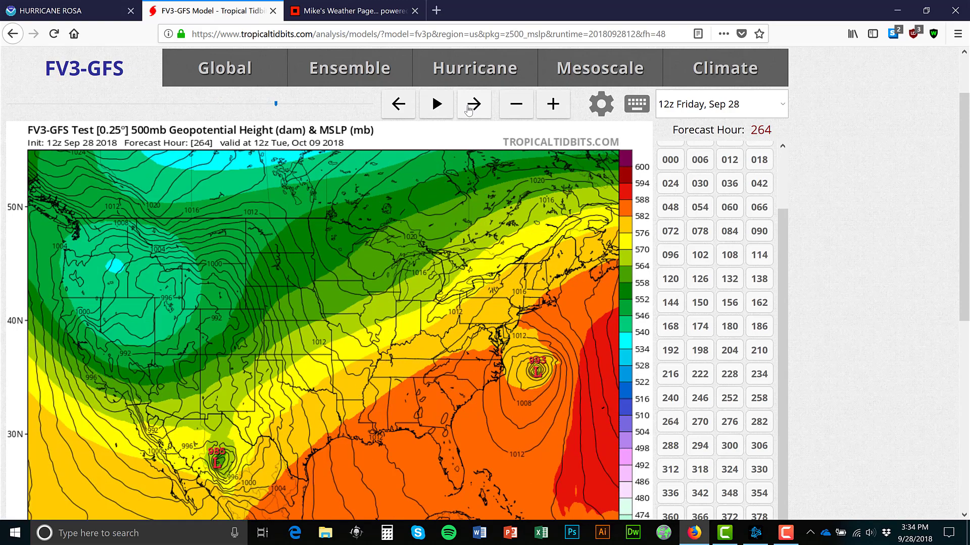
pyautogui.click(468, 108)
pyautogui.click(468, 108)
pyautogui.click(469, 108)
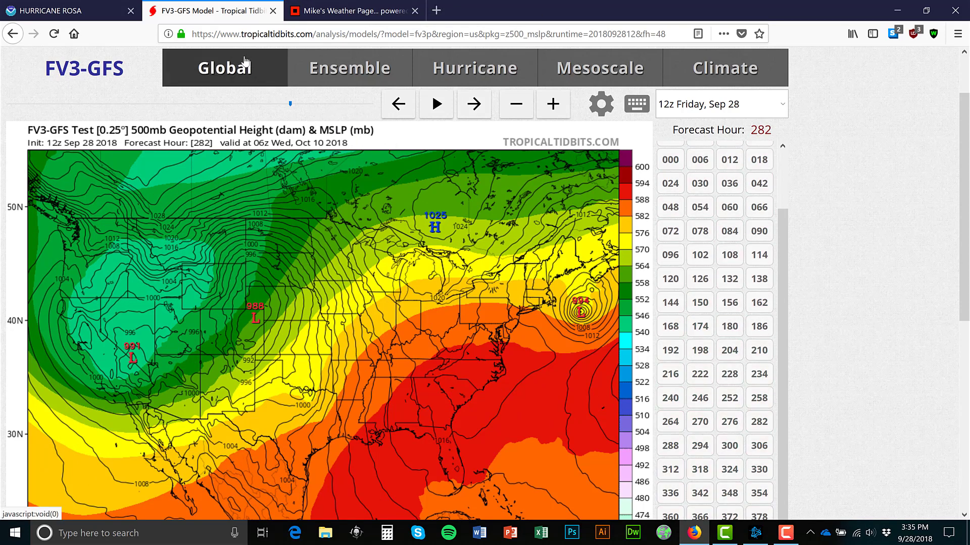
pyautogui.click(225, 72)
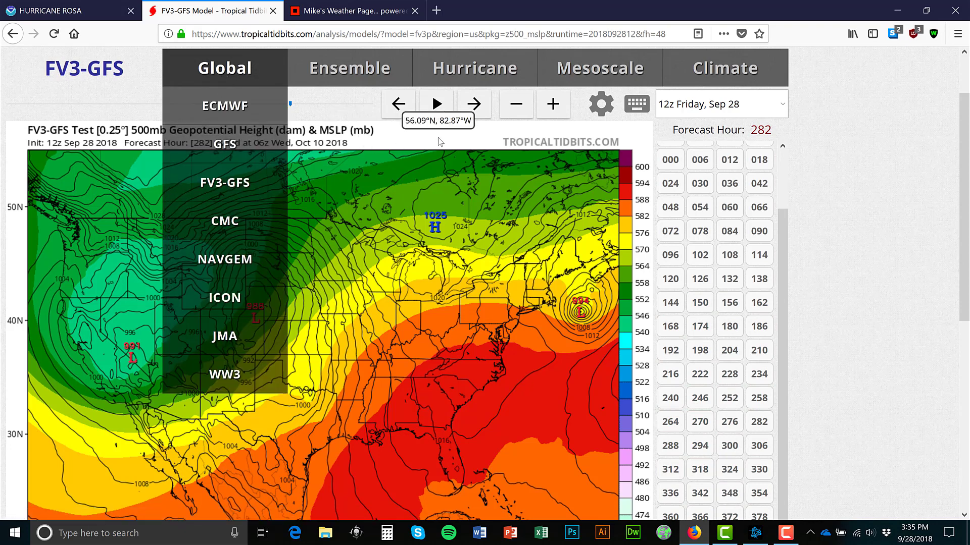
pyautogui.click(372, 6)
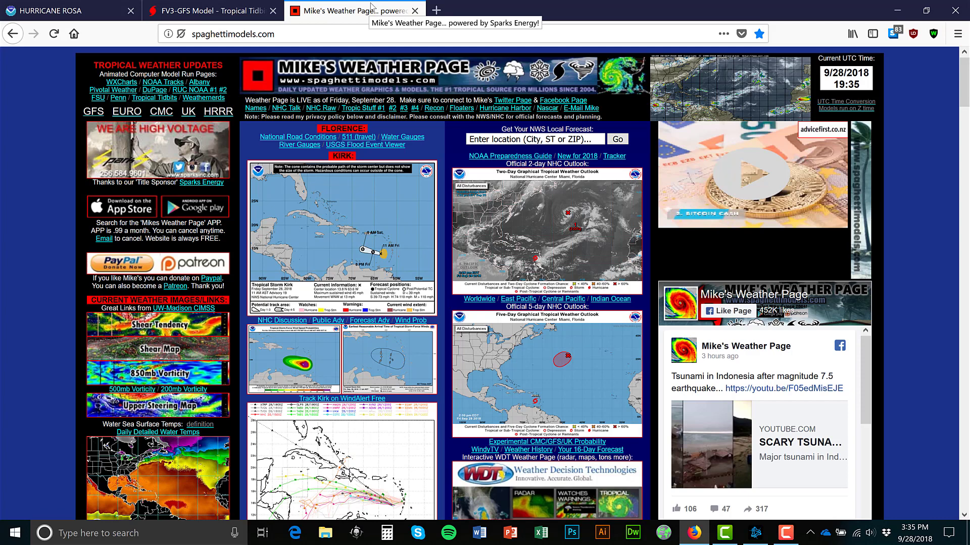
# Scroll spaghettimodels.com down to Tropical Storm Kirk's spaghetti plot and track guidance maps
pyautogui.scroll(-1, 337, 235)
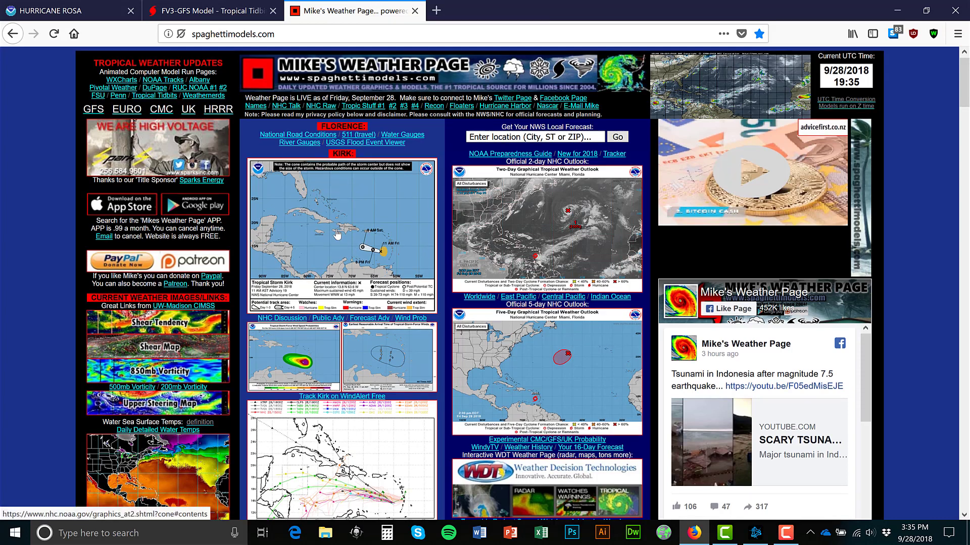
pyautogui.scroll(-3, 337, 235)
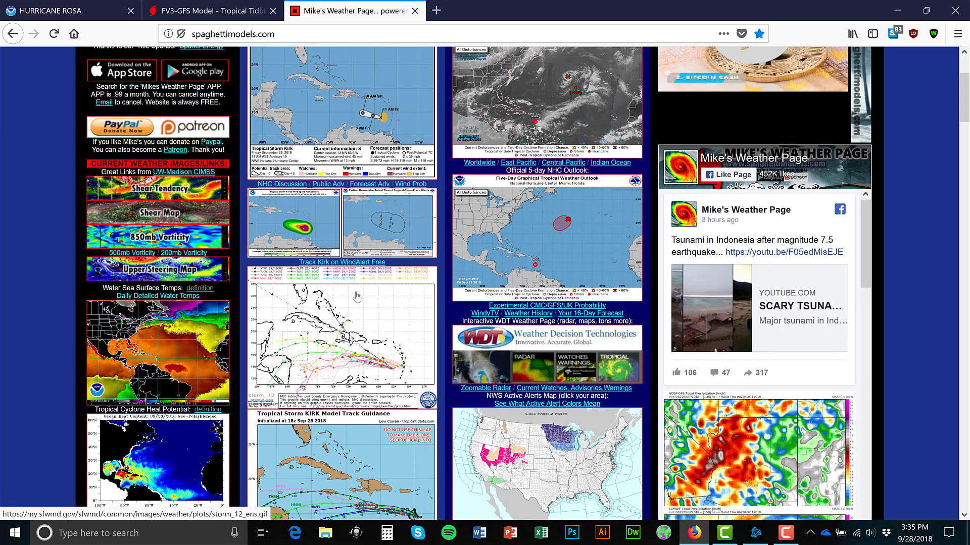
pyautogui.scroll(-2, 355, 299)
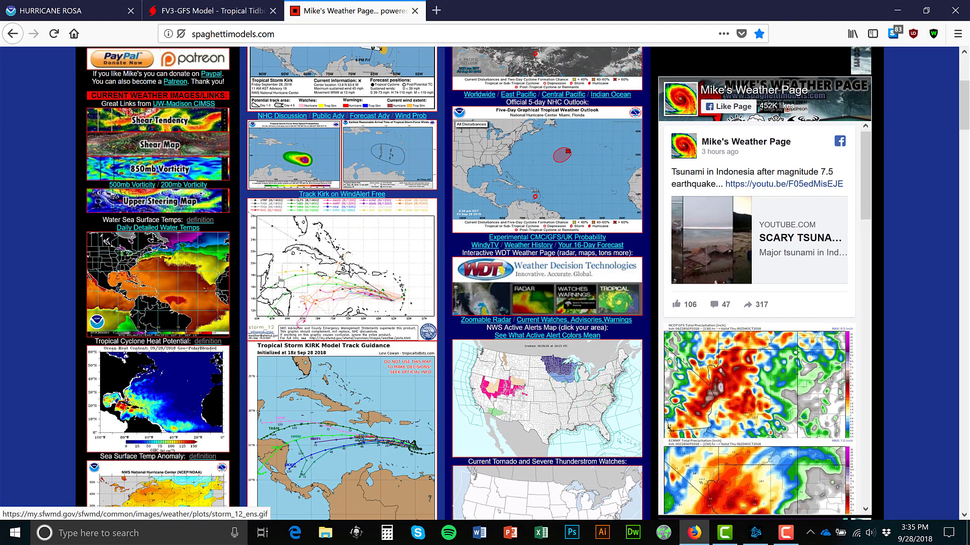
pyautogui.click(336, 249)
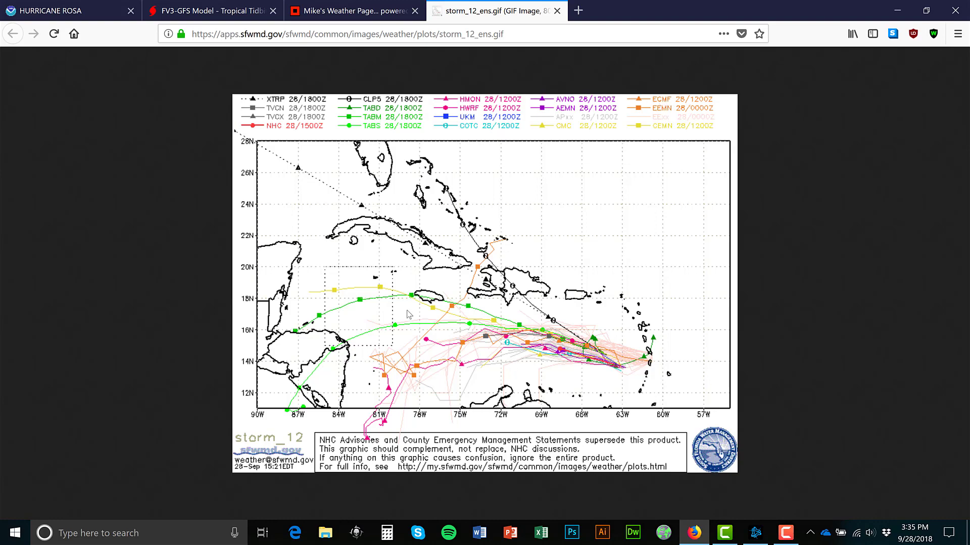
pyautogui.click(557, 11)
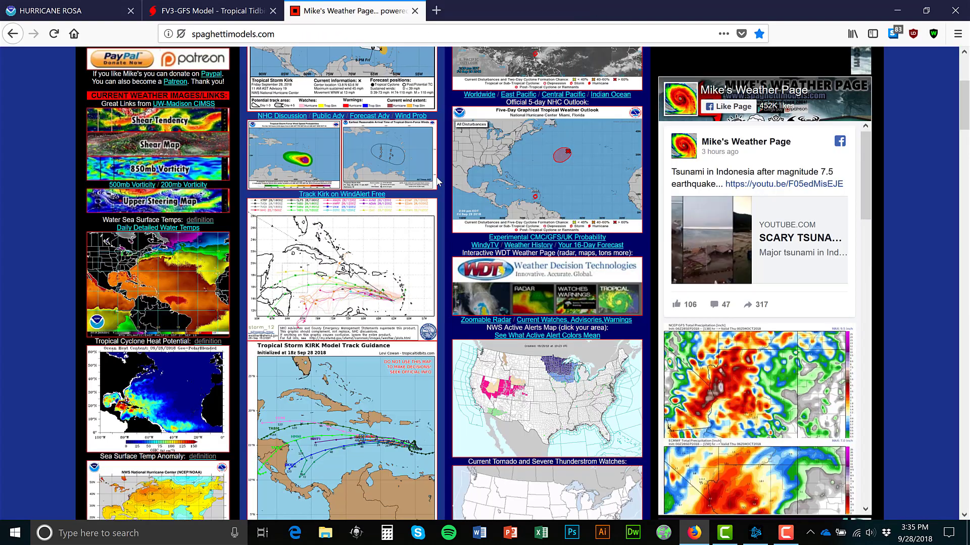
# Scroll up and down through the storm maps on Mike's Weather Page
pyautogui.scroll(-2, 441, 180)
pyautogui.scroll(-2, 441, 180)
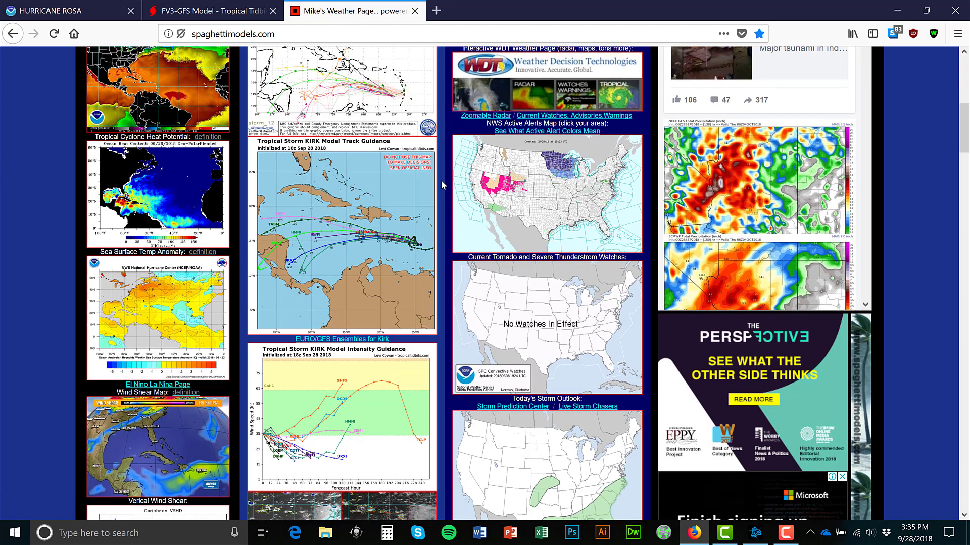
pyautogui.scroll(5, 441, 179)
pyautogui.scroll(2, 440, 181)
pyautogui.scroll(-3, 437, 180)
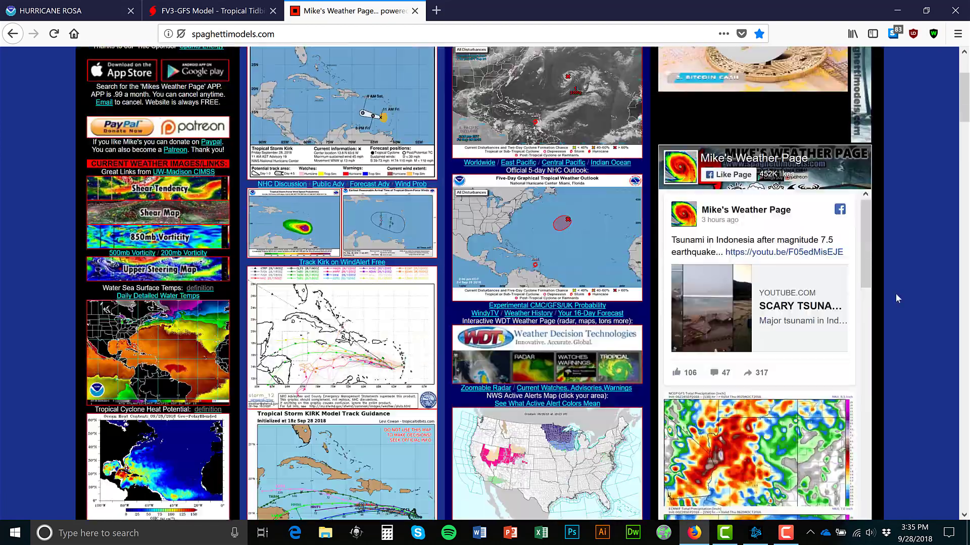
pyautogui.scroll(-3, 772, 275)
pyautogui.scroll(-2, 772, 275)
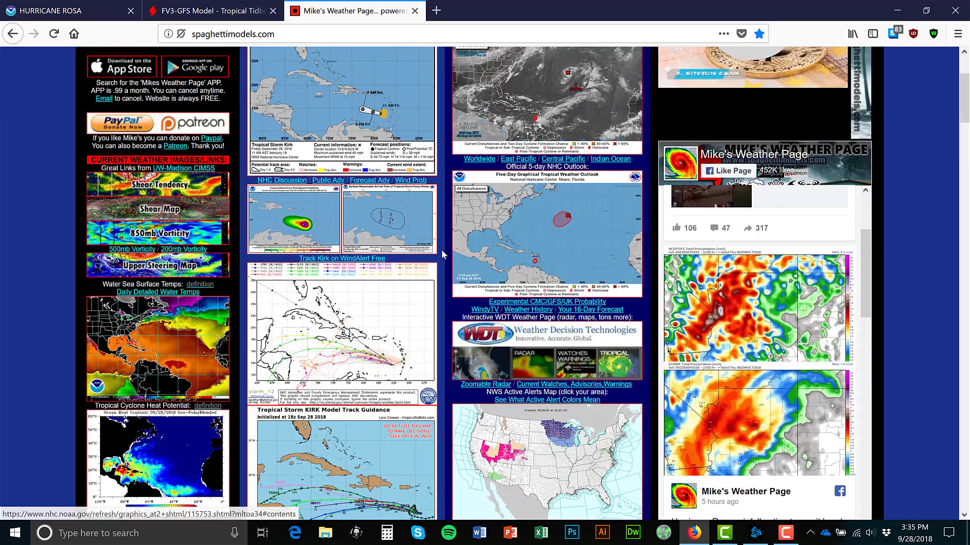
pyautogui.scroll(-10, 441, 250)
pyautogui.scroll(-15, 442, 250)
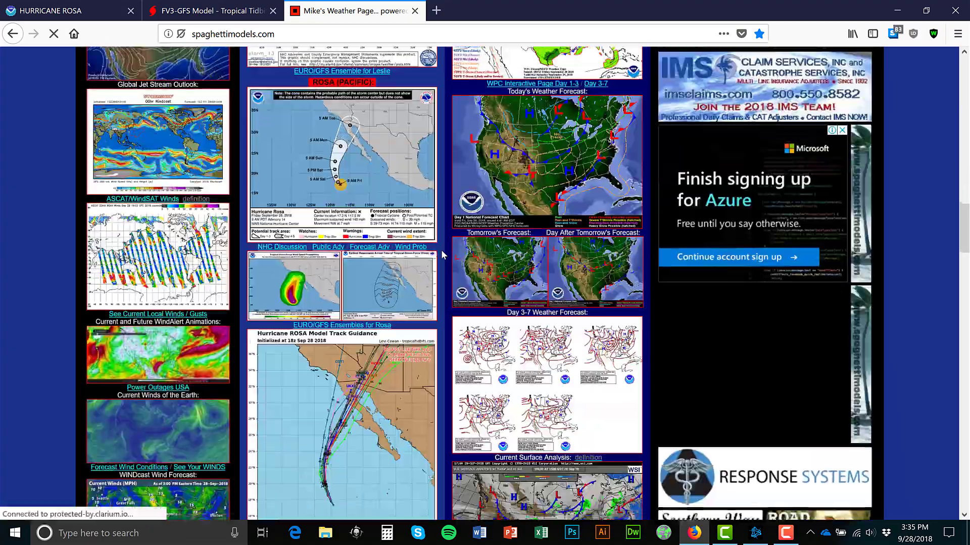
pyautogui.scroll(-12, 440, 249)
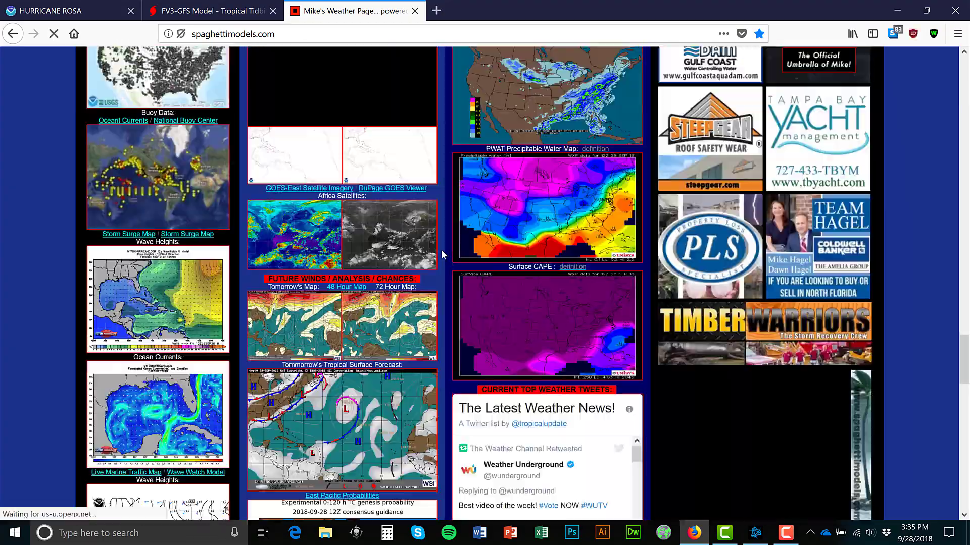
pyautogui.scroll(-5, 525, 202)
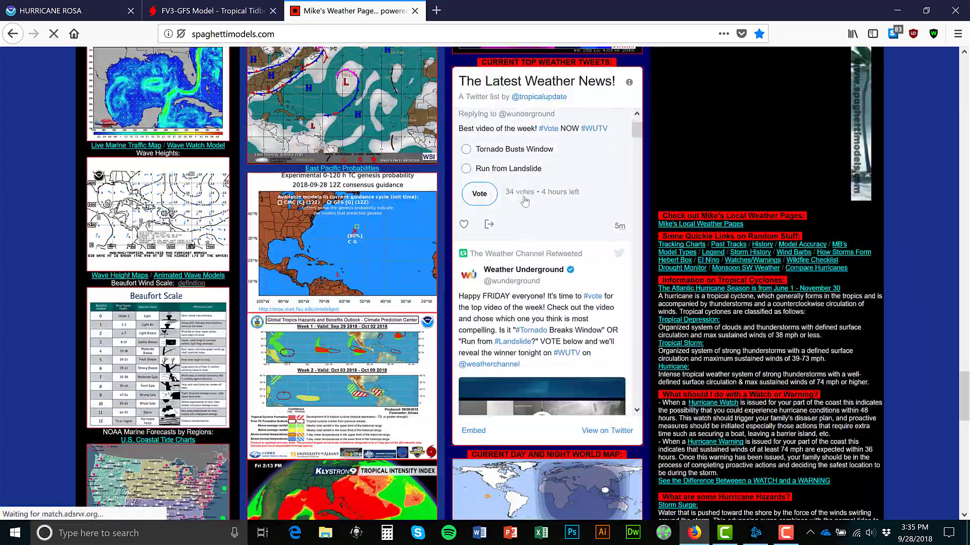
pyautogui.scroll(-5, 525, 202)
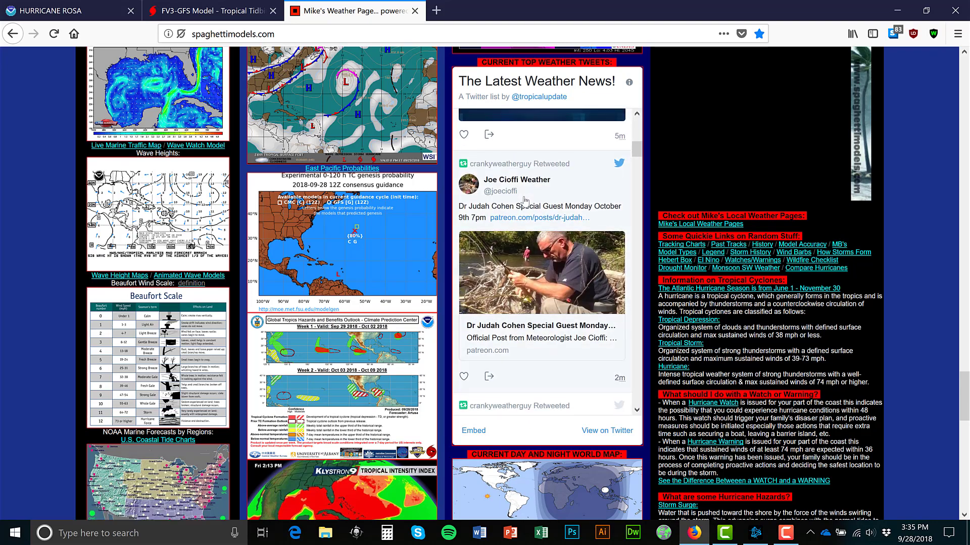
pyautogui.scroll(4, 525, 202)
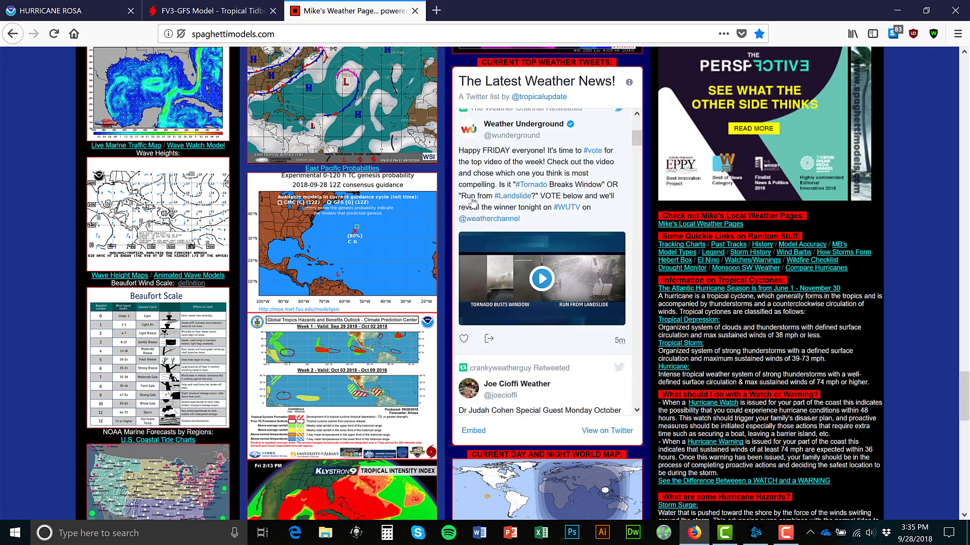
pyautogui.scroll(-20, 440, 251)
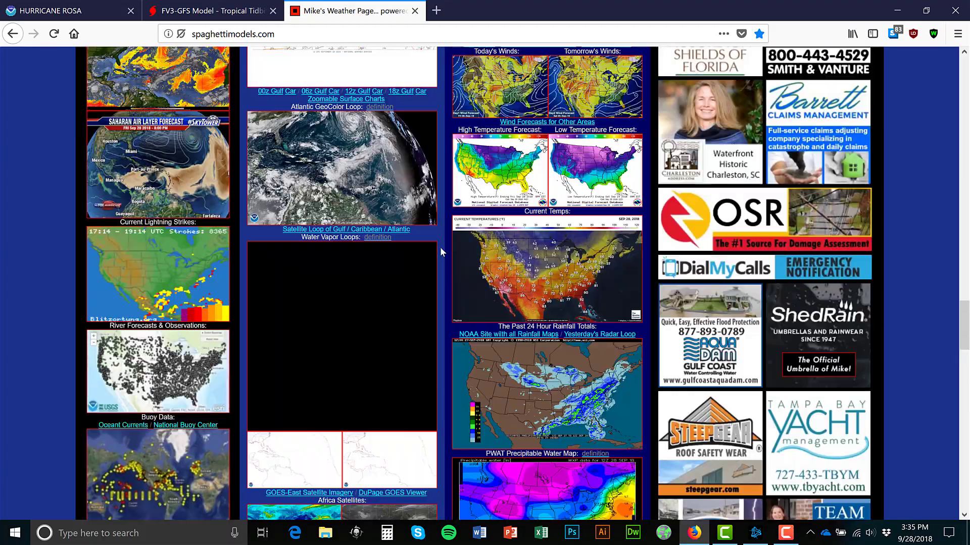
pyautogui.scroll(20, 440, 249)
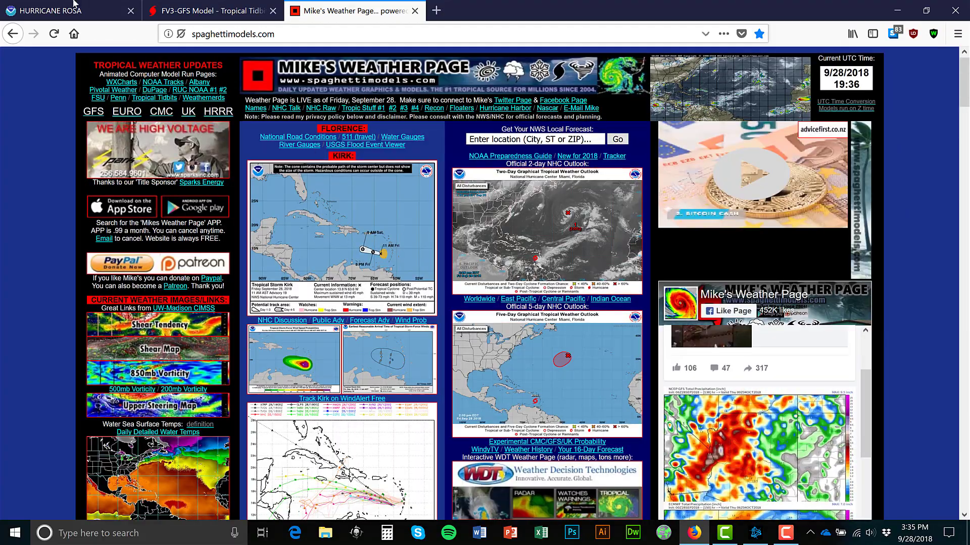
# Revisit the NHC Hurricane Rosa cone page, then return to the FV3-GFS hour 282 chart
pyautogui.click(71, 7)
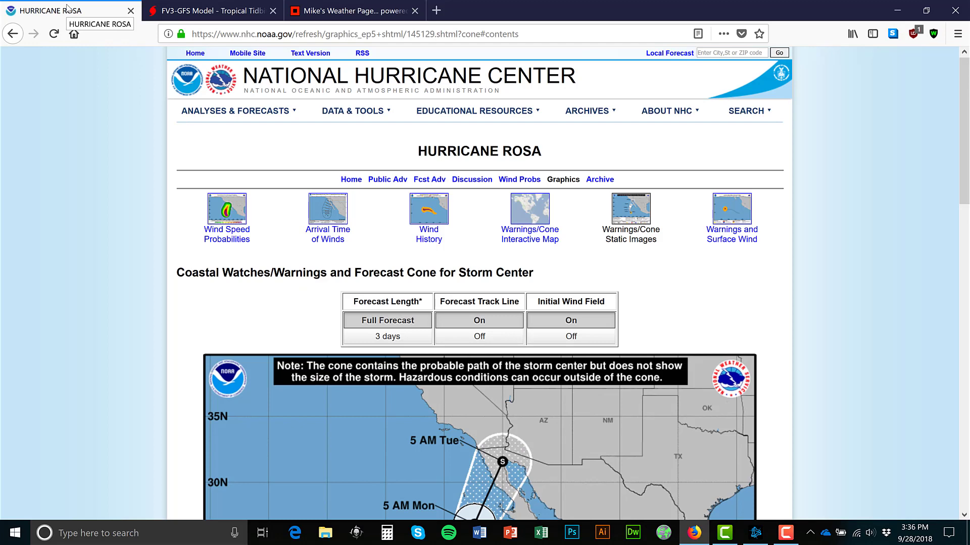
pyautogui.scroll(-4, 87, 115)
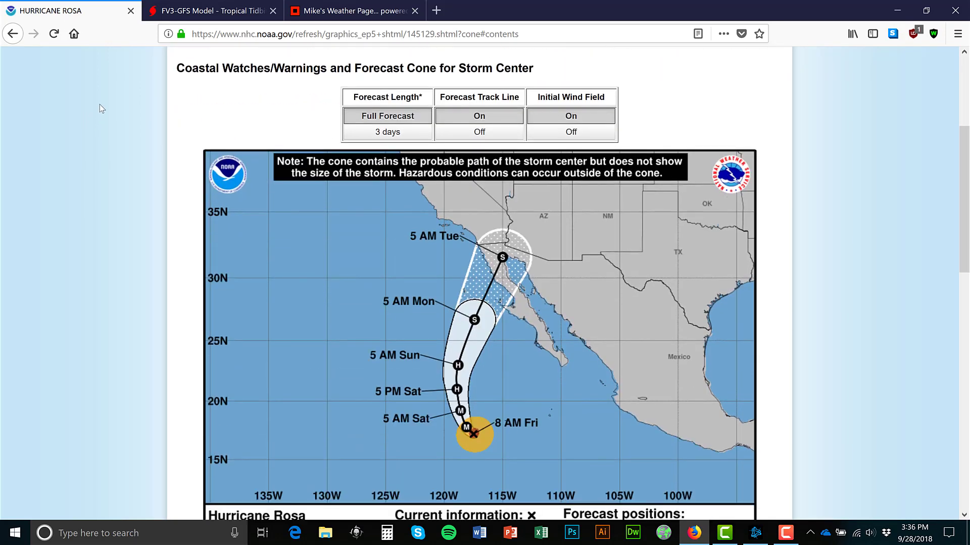
pyautogui.click(207, 10)
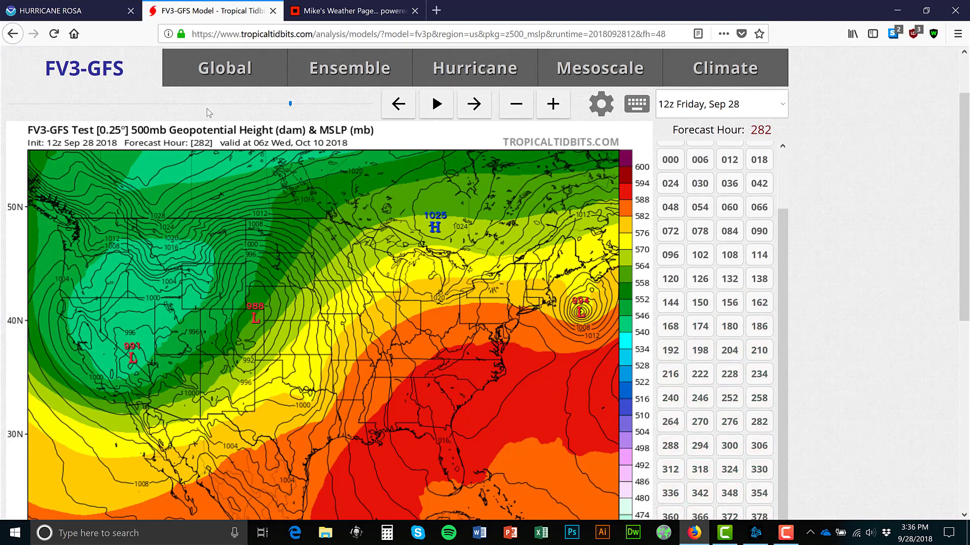